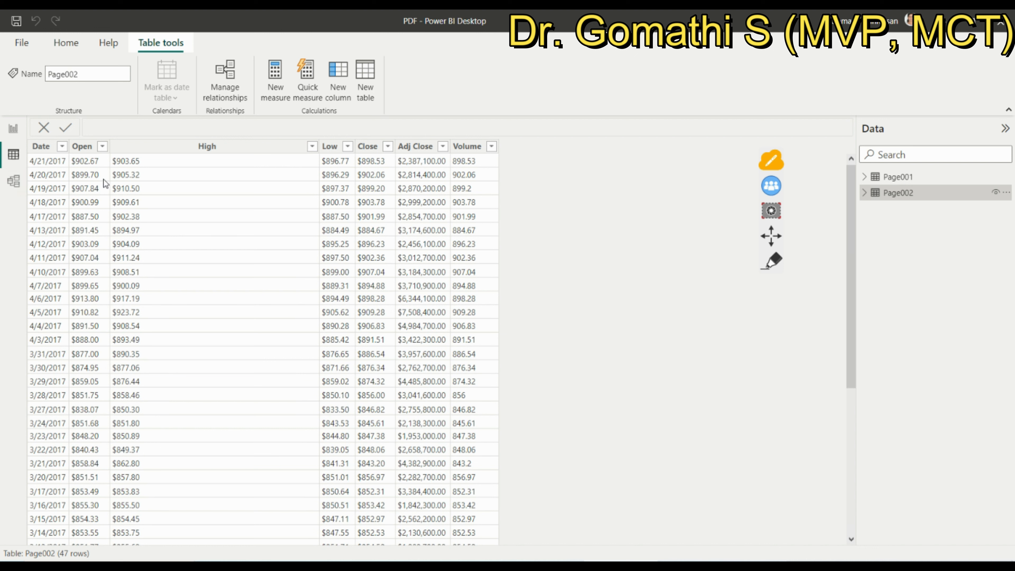
# - Circle the Date column header of the Page002 table with the red pen and clear the annotation
pyautogui.click(774, 262)
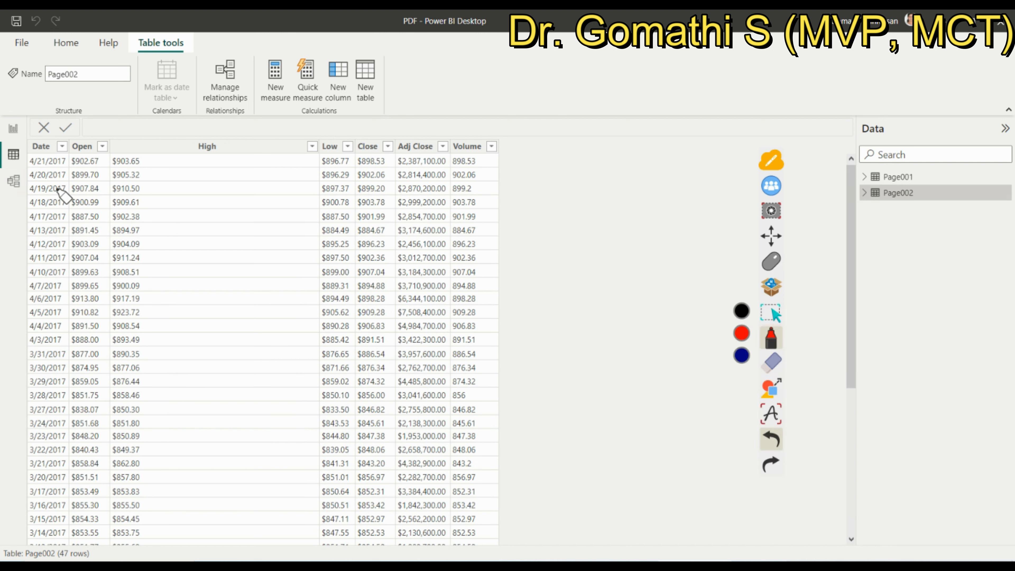
pyautogui.moveTo(51, 136)
pyautogui.mouseDown()
pyautogui.moveTo(40, 134)
pyautogui.moveTo(24, 157)
pyautogui.moveTo(54, 164)
pyautogui.moveTo(48, 138)
pyautogui.mouseUp()
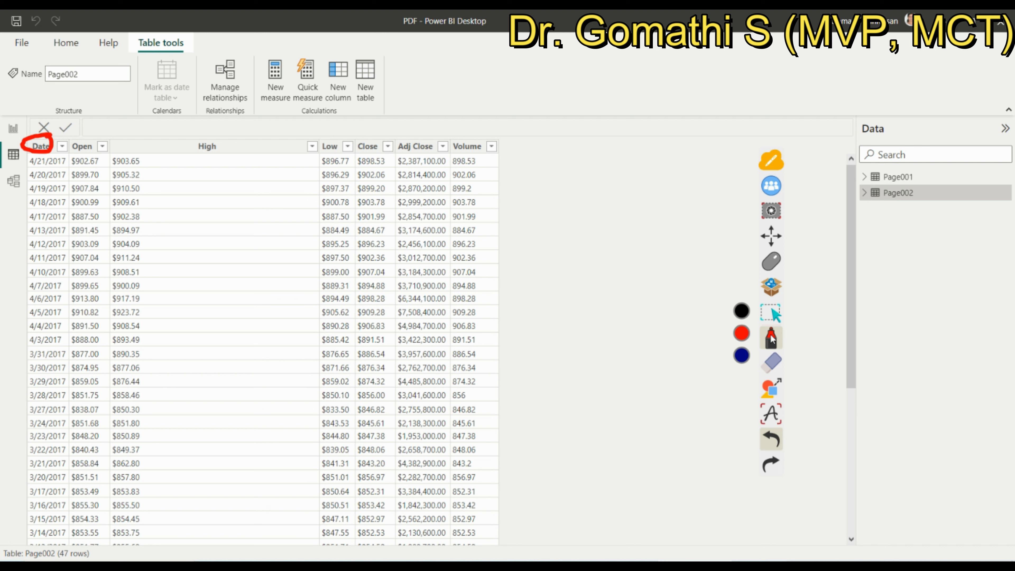
pyautogui.click(771, 362)
pyautogui.click(742, 381)
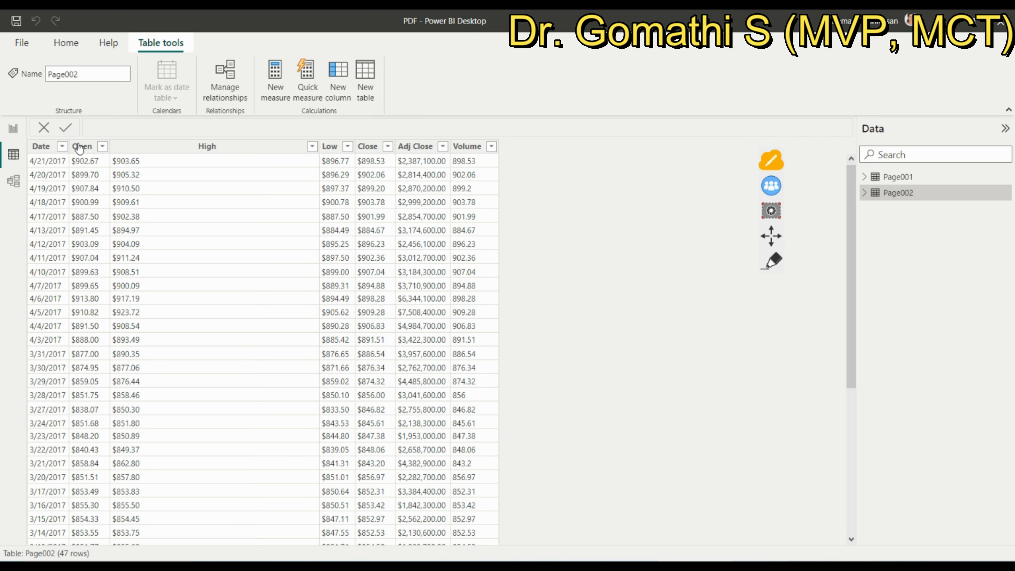
# - Mark the Date field of Page002 in the report view with the red pen, clear the marks and leave drawing mode
pyautogui.click(5, 129)
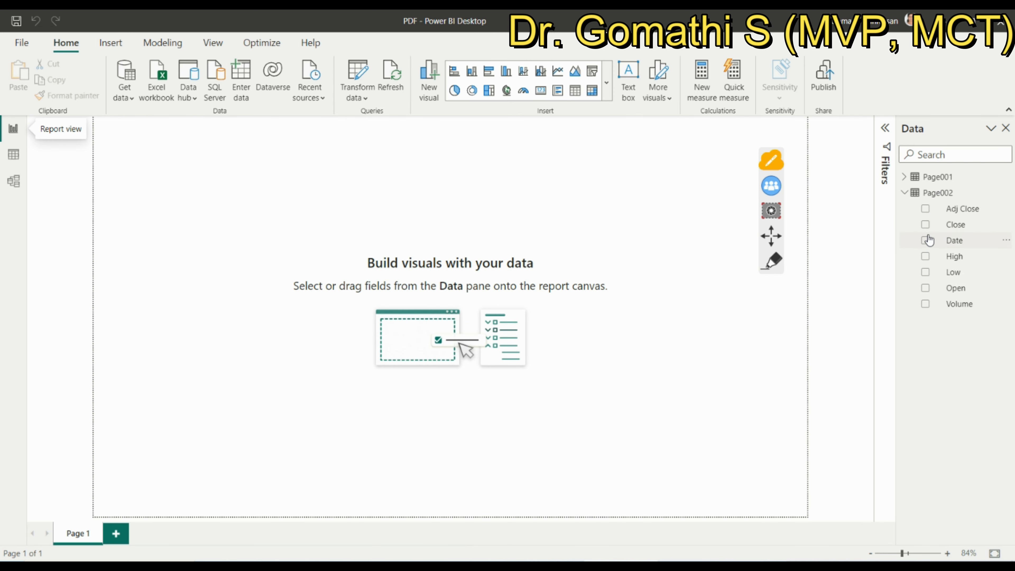
pyautogui.click(771, 261)
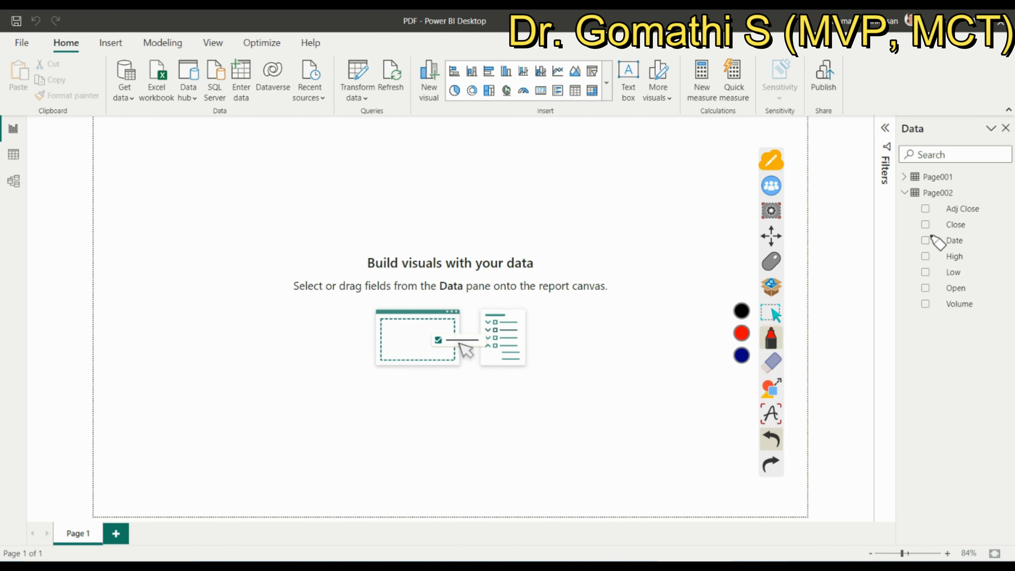
pyautogui.moveTo(930, 246)
pyautogui.mouseDown()
pyautogui.moveTo(953, 242)
pyautogui.moveTo(948, 259)
pyautogui.mouseUp()
pyautogui.moveTo(931, 355)
pyautogui.mouseDown()
pyautogui.moveTo(900, 368)
pyautogui.moveTo(946, 380)
pyautogui.mouseUp()
pyautogui.moveTo(933, 278)
pyautogui.mouseDown()
pyautogui.moveTo(957, 274)
pyautogui.moveTo(955, 296)
pyautogui.mouseUp()
pyautogui.click(765, 362)
pyautogui.click(741, 385)
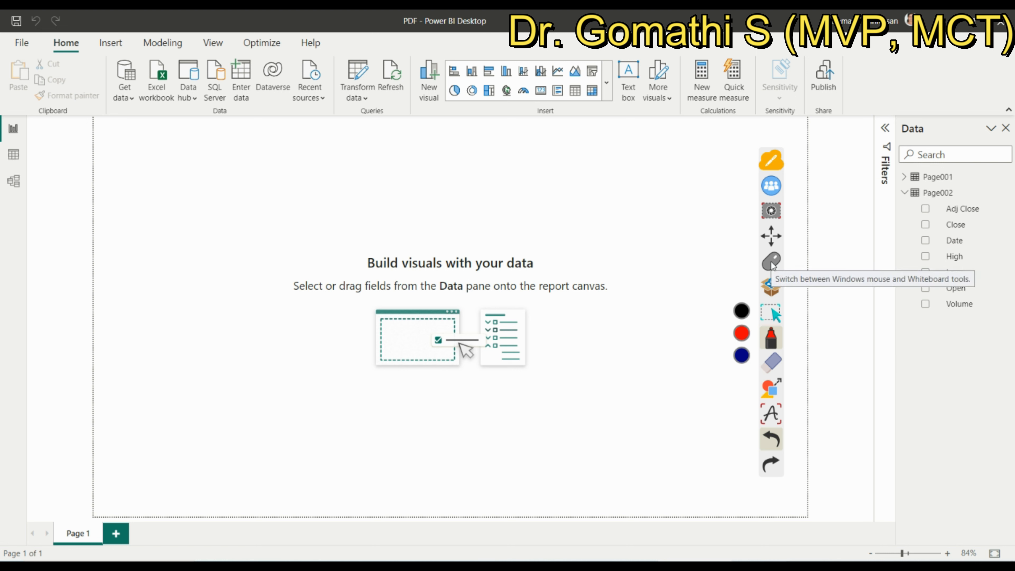
pyautogui.click(771, 262)
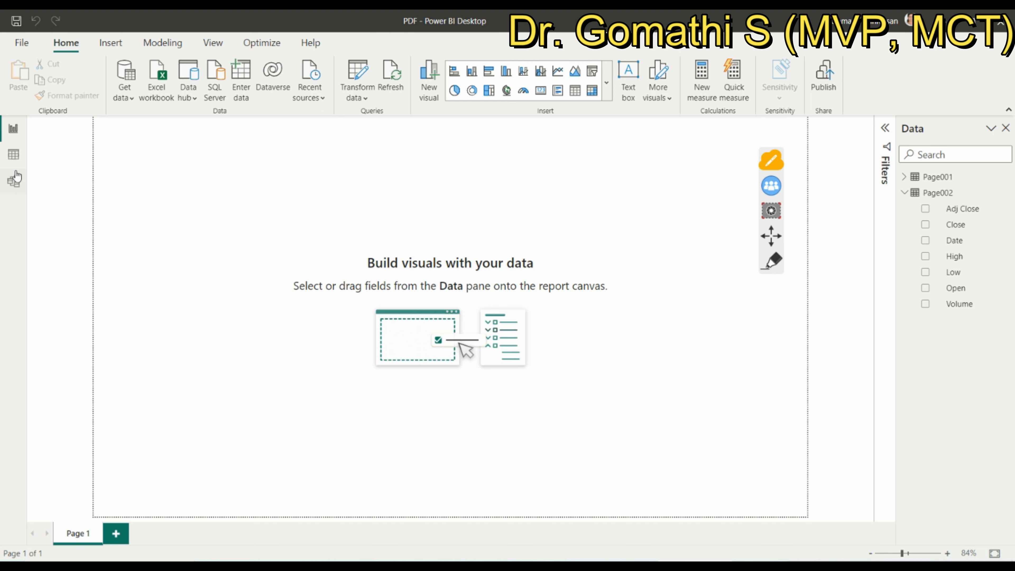
# - Open the Power Query Editor to transform the data and display the Page002 query
pyautogui.click(15, 159)
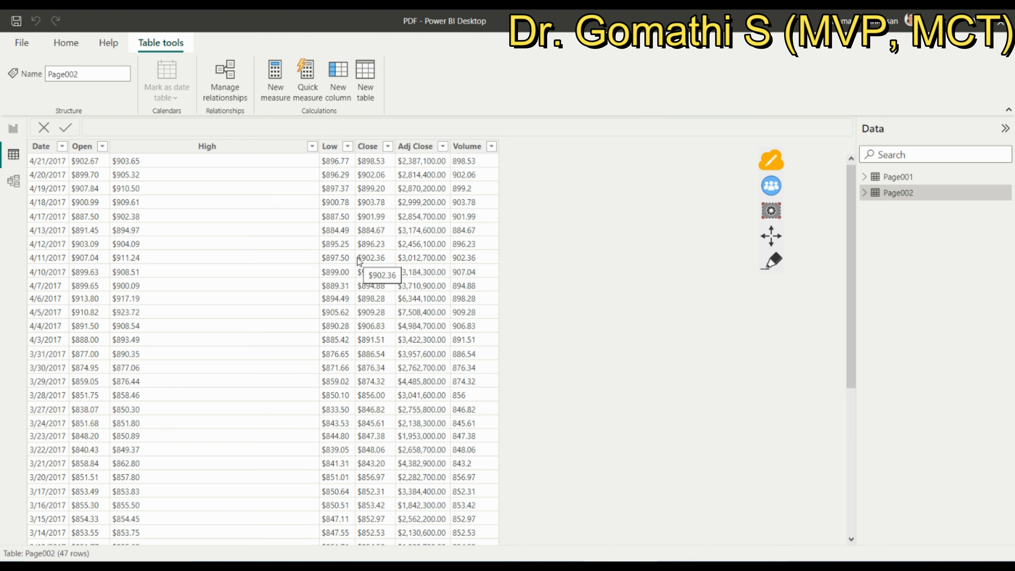
pyautogui.click(16, 128)
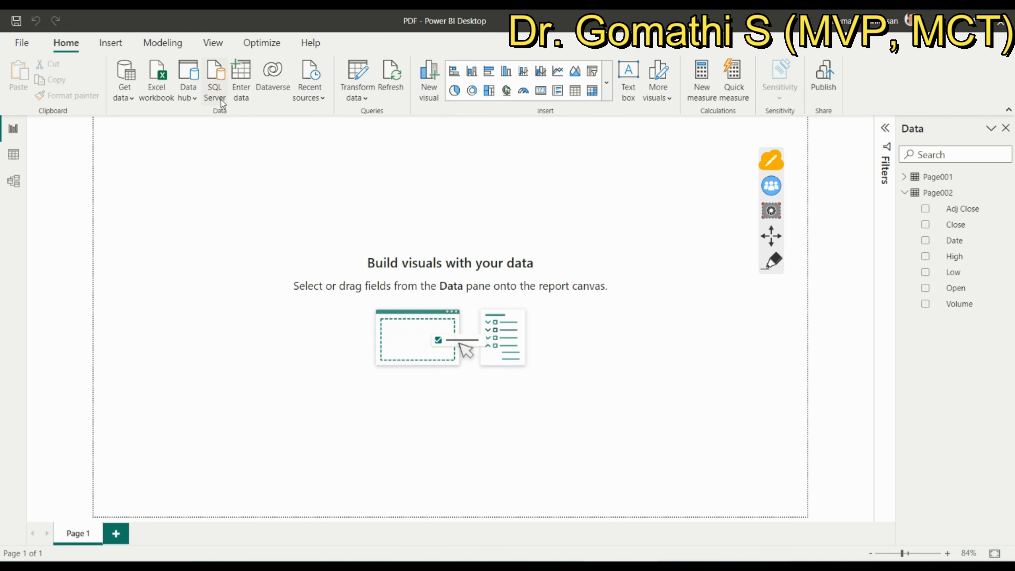
pyautogui.click(356, 96)
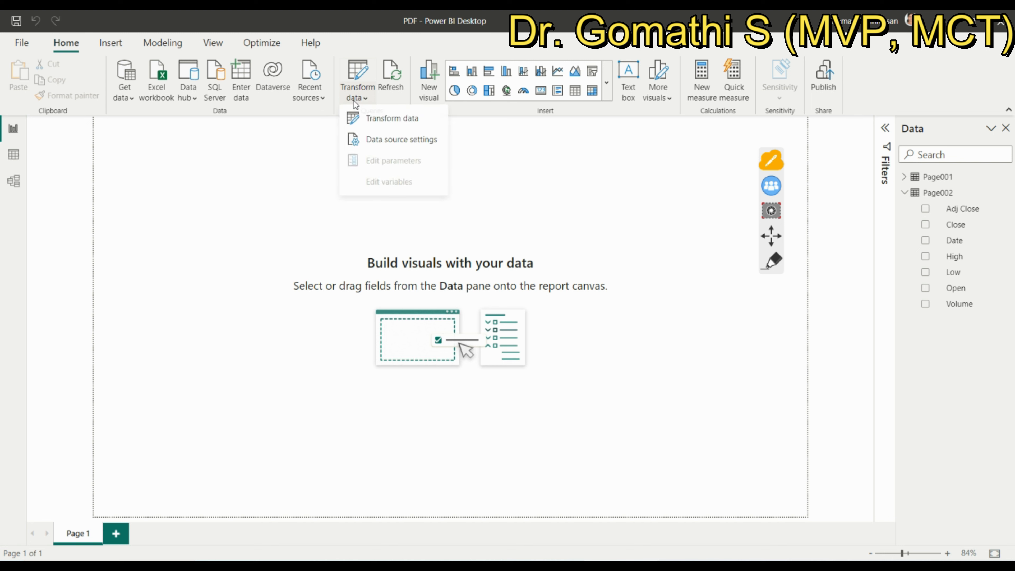
pyautogui.click(362, 119)
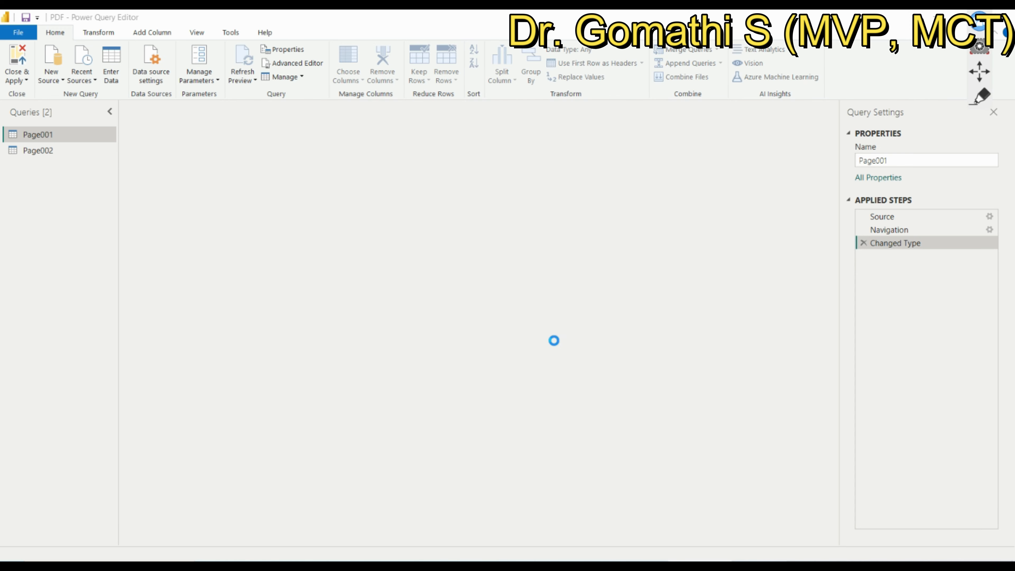
pyautogui.click(38, 150)
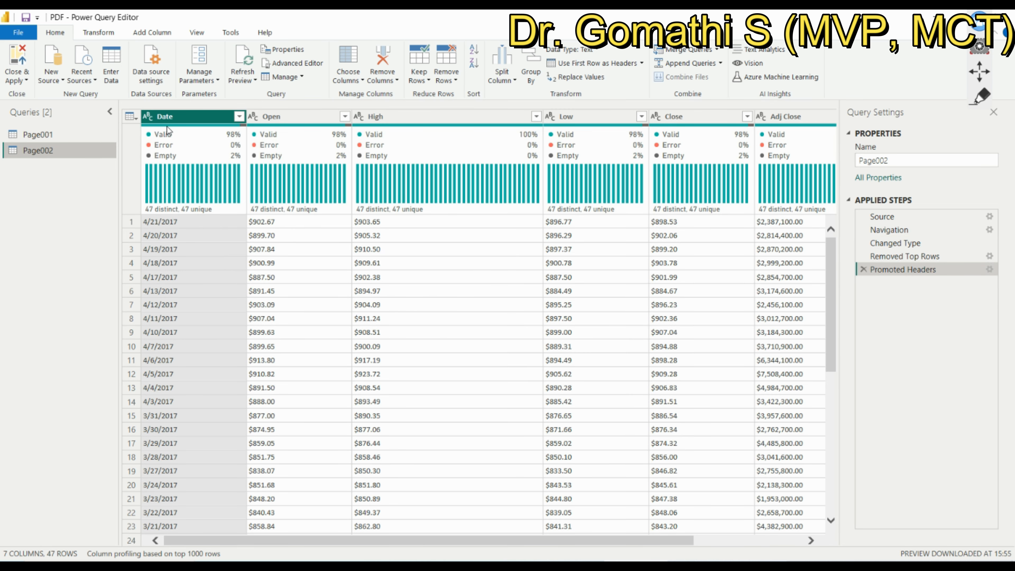
# - Try to change the Page002 Date column from Text to the Date type, and delete the type-change step
pyautogui.click(148, 116)
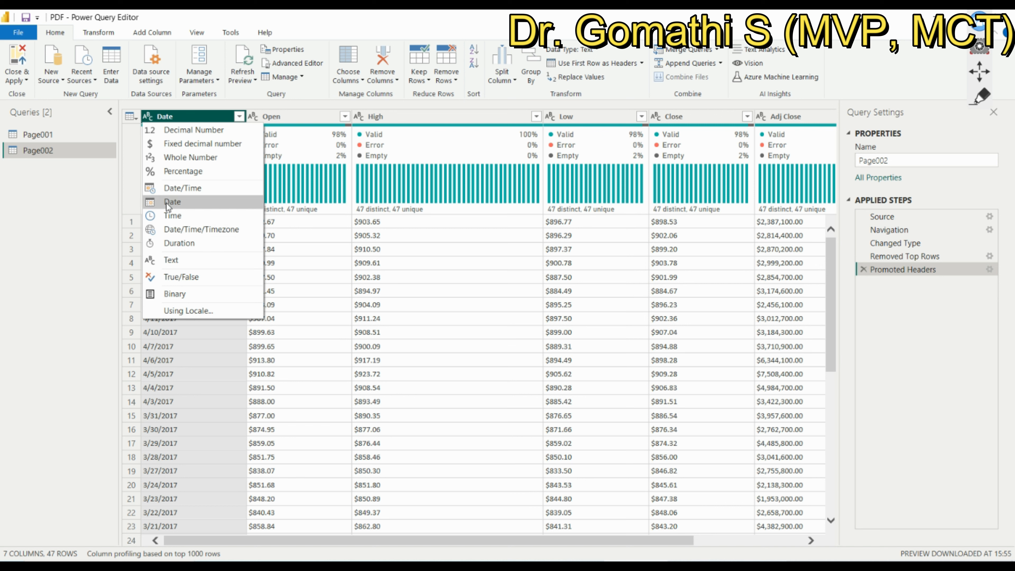
pyautogui.click(149, 116)
pyautogui.click(150, 117)
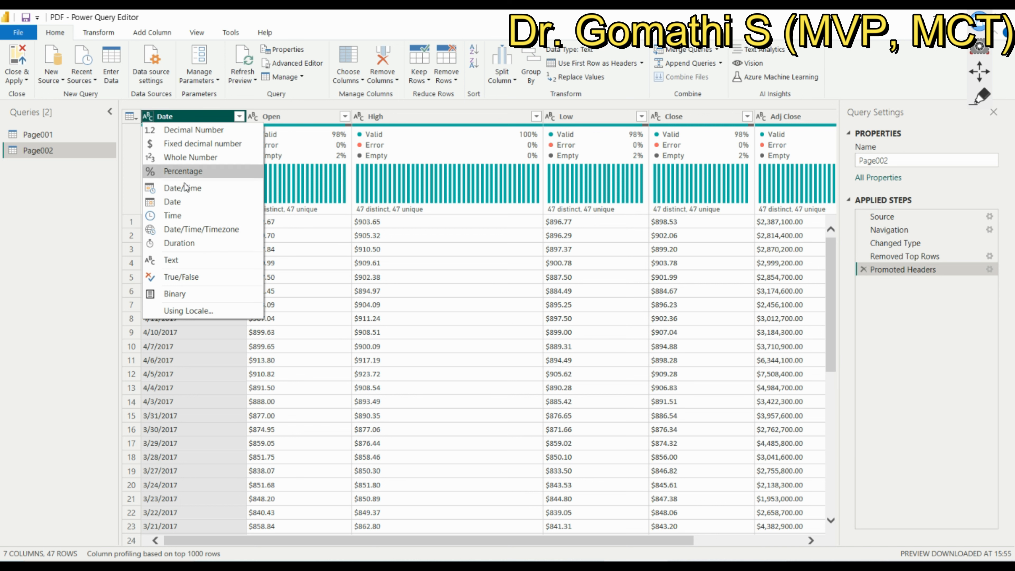
pyautogui.click(192, 199)
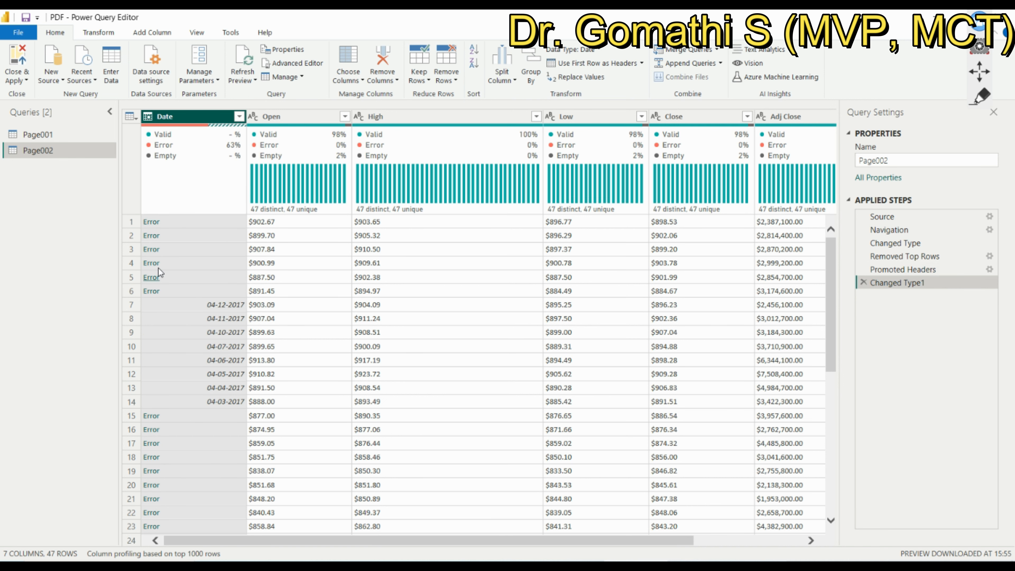
pyautogui.click(863, 283)
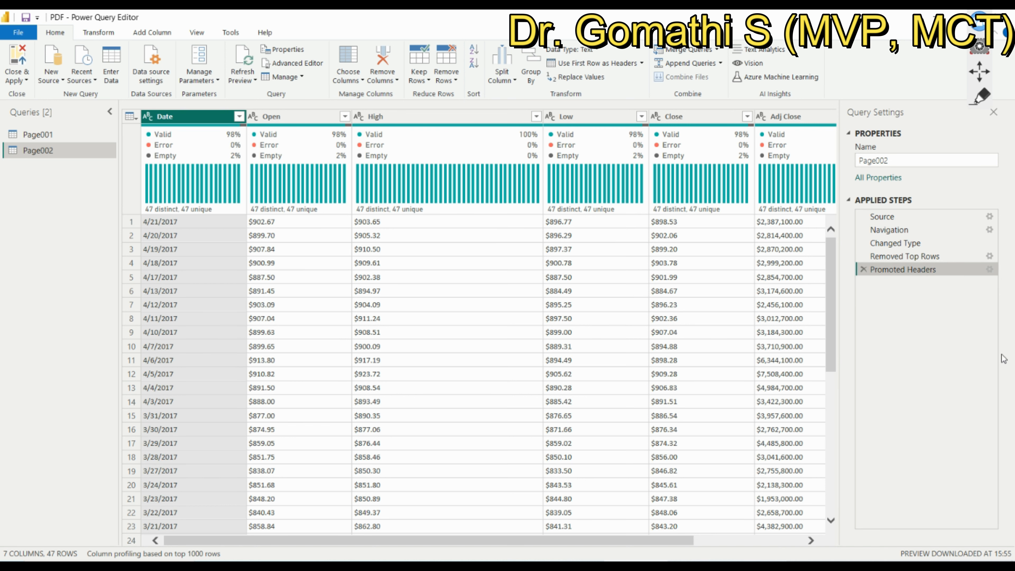
# - Circle the first date, 4/21/2017, with the red pen and write it large across the table as 4 | 21 | 2017
pyautogui.click(982, 98)
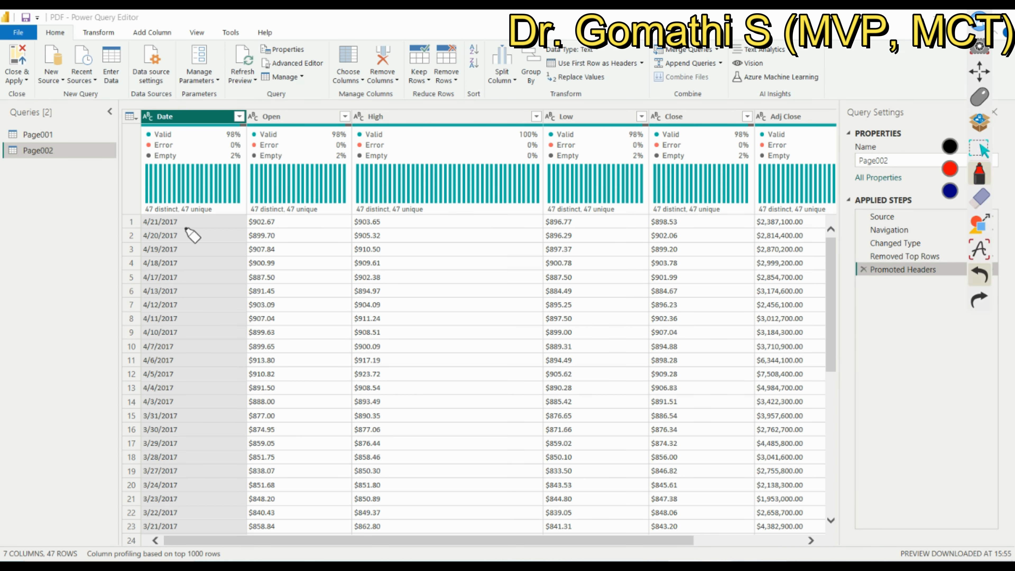
pyautogui.moveTo(186, 212)
pyautogui.mouseDown()
pyautogui.moveTo(160, 206)
pyautogui.moveTo(165, 233)
pyautogui.moveTo(186, 208)
pyautogui.mouseUp()
pyautogui.moveTo(362, 236)
pyautogui.mouseDown()
pyautogui.moveTo(384, 275)
pyautogui.moveTo(360, 298)
pyautogui.mouseUp()
pyautogui.moveTo(414, 195); pyautogui.dragTo(415, 306)
pyautogui.moveTo(431, 263)
pyautogui.mouseDown()
pyautogui.moveTo(441, 256)
pyautogui.moveTo(448, 285)
pyautogui.moveTo(468, 284)
pyautogui.mouseUp()
pyautogui.moveTo(504, 156); pyautogui.dragTo(508, 282)
pyautogui.moveTo(533, 240)
pyautogui.mouseDown()
pyautogui.moveTo(554, 245)
pyautogui.moveTo(562, 272)
pyautogui.mouseUp()
pyautogui.moveTo(568, 240)
pyautogui.mouseDown()
pyautogui.moveTo(571, 259)
pyautogui.moveTo(568, 238)
pyautogui.mouseUp()
pyautogui.moveTo(598, 222); pyautogui.dragTo(607, 249)
pyautogui.moveTo(624, 202)
pyautogui.mouseDown()
pyautogui.moveTo(644, 192)
pyautogui.moveTo(643, 242)
pyautogui.mouseUp()
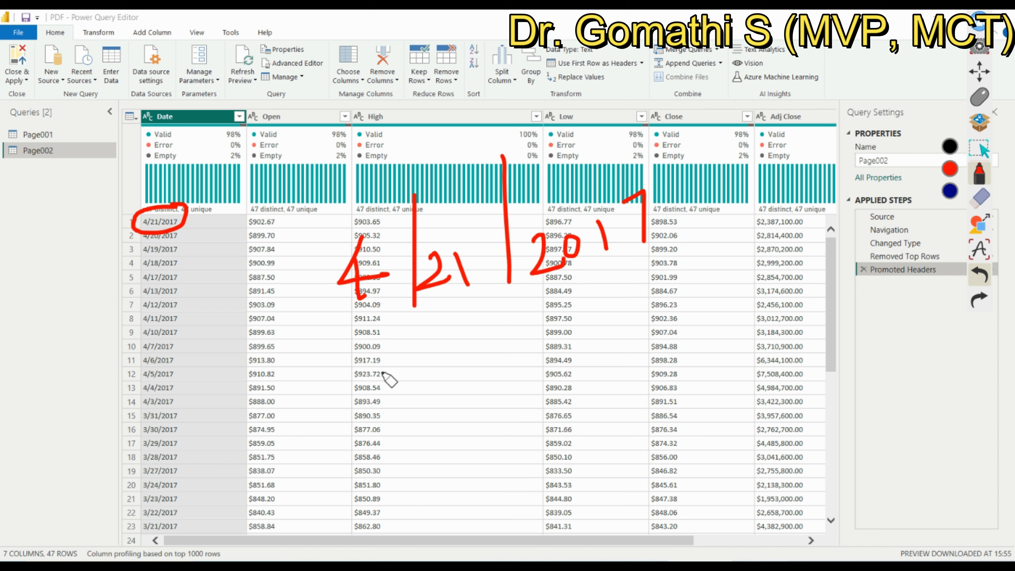
# - Draw an arrow from each part of the handwritten date and label them M, D and Year
pyautogui.moveTo(354, 300)
pyautogui.mouseDown()
pyautogui.moveTo(346, 386)
pyautogui.moveTo(375, 378)
pyautogui.mouseUp()
pyautogui.moveTo(305, 469)
pyautogui.mouseDown()
pyautogui.moveTo(334, 427)
pyautogui.moveTo(339, 455)
pyautogui.mouseUp()
pyautogui.moveTo(453, 297)
pyautogui.mouseDown()
pyautogui.moveTo(457, 341)
pyautogui.moveTo(473, 322)
pyautogui.mouseUp()
pyautogui.moveTo(455, 382); pyautogui.dragTo(464, 416)
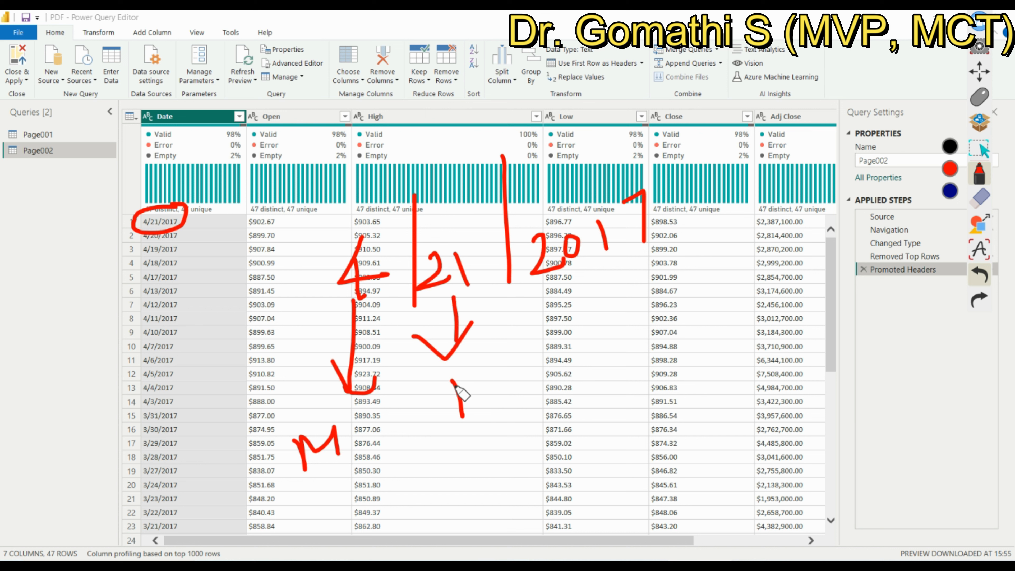
pyautogui.moveTo(492, 370); pyautogui.dragTo(460, 432)
pyautogui.moveTo(618, 265)
pyautogui.mouseDown()
pyautogui.moveTo(627, 309)
pyautogui.moveTo(654, 290)
pyautogui.mouseUp()
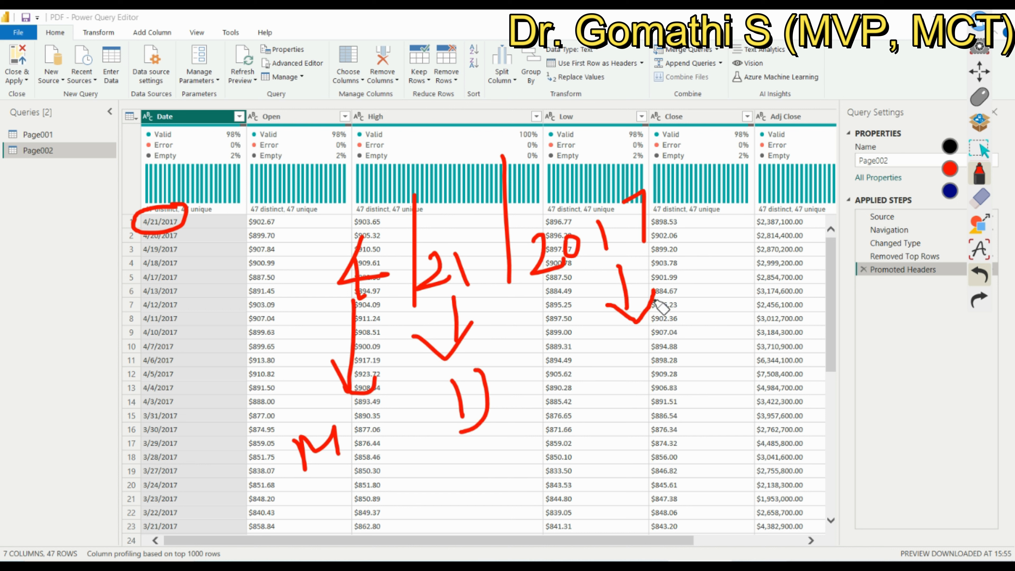
pyautogui.moveTo(586, 352)
pyautogui.mouseDown()
pyautogui.moveTo(624, 332)
pyautogui.moveTo(614, 391)
pyautogui.mouseUp()
pyautogui.moveTo(616, 370)
pyautogui.mouseDown()
pyautogui.moveTo(639, 352)
pyautogui.moveTo(716, 344)
pyautogui.moveTo(726, 354)
pyautogui.mouseUp()
pyautogui.moveTo(733, 308); pyautogui.dragTo(767, 309)
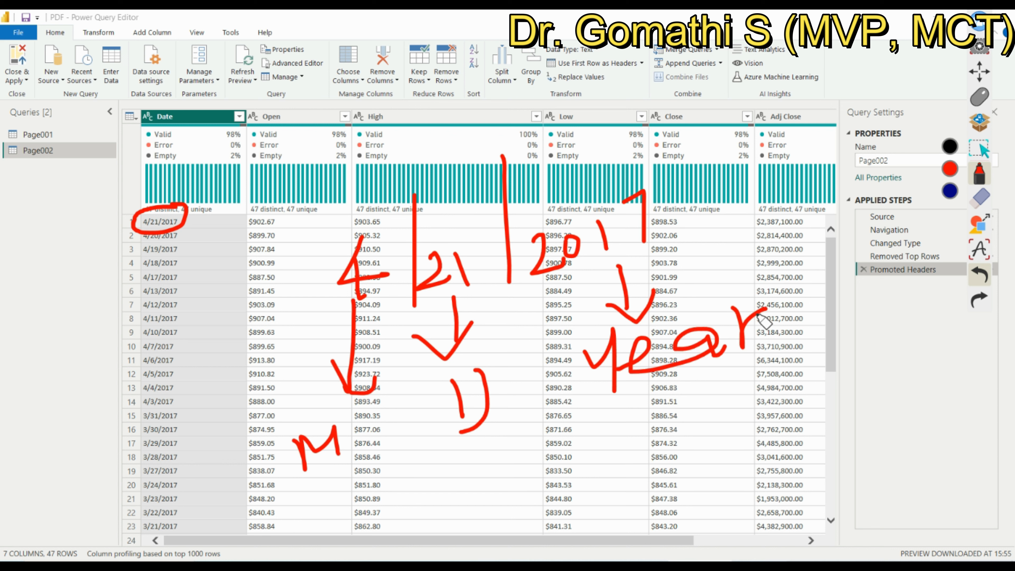
# - Write and circle the D | M | Year order below, and circle the handwritten 4 | 21 | 2017 date and label it US
pyautogui.moveTo(407, 464); pyautogui.dragTo(419, 510)
pyautogui.moveTo(429, 450); pyautogui.dragTo(383, 526)
pyautogui.moveTo(500, 409); pyautogui.dragTo(499, 524)
pyautogui.moveTo(540, 472)
pyautogui.mouseDown()
pyautogui.moveTo(560, 452)
pyautogui.moveTo(576, 456)
pyautogui.mouseUp()
pyautogui.moveTo(605, 368); pyautogui.dragTo(624, 492)
pyautogui.moveTo(660, 409); pyautogui.dragTo(667, 418)
pyautogui.moveTo(675, 389); pyautogui.dragTo(676, 486)
pyautogui.moveTo(679, 446)
pyautogui.mouseDown()
pyautogui.moveTo(714, 436)
pyautogui.moveTo(813, 364)
pyautogui.mouseUp()
pyautogui.moveTo(440, 524)
pyautogui.mouseDown()
pyautogui.moveTo(862, 412)
pyautogui.moveTo(567, 402)
pyautogui.moveTo(575, 515)
pyautogui.moveTo(598, 502)
pyautogui.mouseUp()
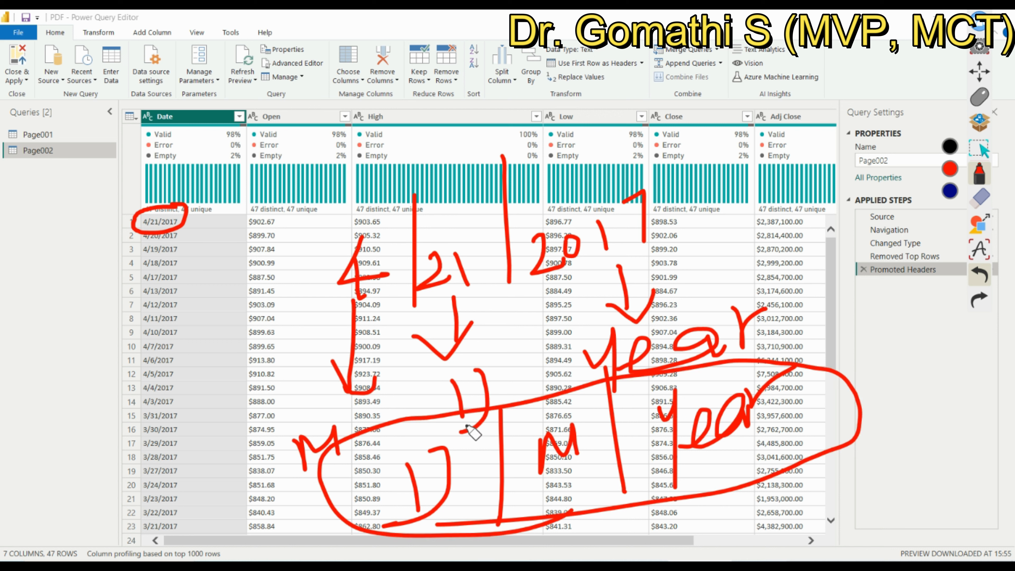
pyautogui.moveTo(309, 311)
pyautogui.mouseDown()
pyautogui.moveTo(745, 252)
pyautogui.moveTo(200, 272)
pyautogui.moveTo(416, 299)
pyautogui.mouseUp()
pyautogui.moveTo(689, 232)
pyautogui.mouseDown()
pyautogui.moveTo(835, 240)
pyautogui.moveTo(879, 184)
pyautogui.moveTo(871, 232)
pyautogui.mouseUp()
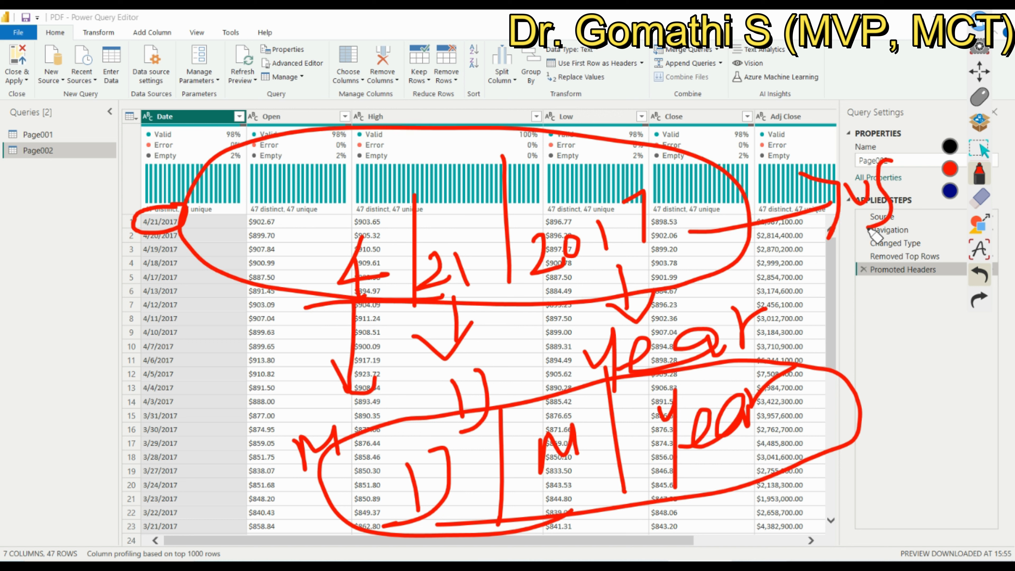
# - Write 4 | 21 | 2017 over the Date column, circle the 21, add 13 above it, and clear all annotations
pyautogui.click(987, 198)
pyautogui.moveTo(114, 385)
pyautogui.mouseDown()
pyautogui.moveTo(152, 426)
pyautogui.moveTo(114, 456)
pyautogui.mouseUp()
pyautogui.moveTo(168, 278); pyautogui.dragTo(170, 449)
pyautogui.moveTo(170, 392)
pyautogui.mouseDown()
pyautogui.moveTo(171, 434)
pyautogui.moveTo(218, 406)
pyautogui.mouseUp()
pyautogui.moveTo(221, 319); pyautogui.dragTo(232, 431)
pyautogui.moveTo(238, 378); pyautogui.dragTo(271, 394)
pyautogui.moveTo(294, 371); pyautogui.dragTo(343, 399)
pyautogui.moveTo(206, 362)
pyautogui.mouseDown()
pyautogui.moveTo(200, 443)
pyautogui.moveTo(170, 370)
pyautogui.mouseUp()
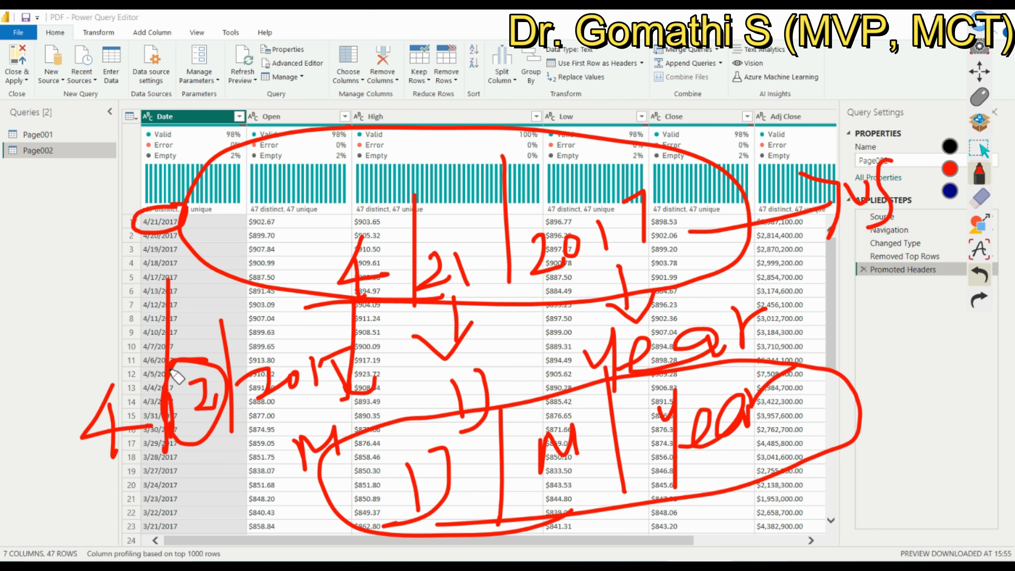
pyautogui.moveTo(188, 302)
pyautogui.mouseDown()
pyautogui.moveTo(187, 333)
pyautogui.moveTo(225, 320)
pyautogui.moveTo(222, 337)
pyautogui.mouseUp()
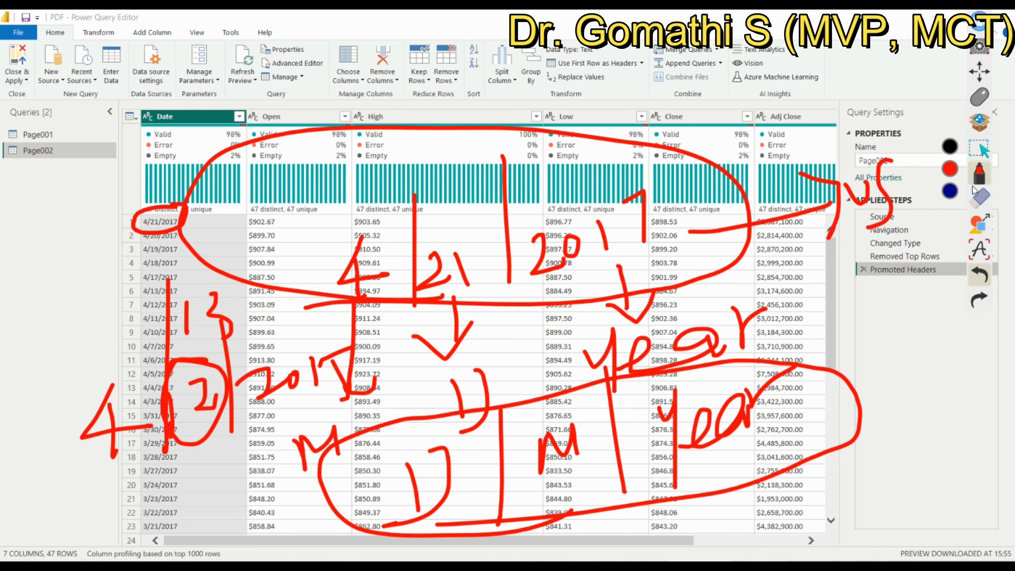
pyautogui.click(974, 203)
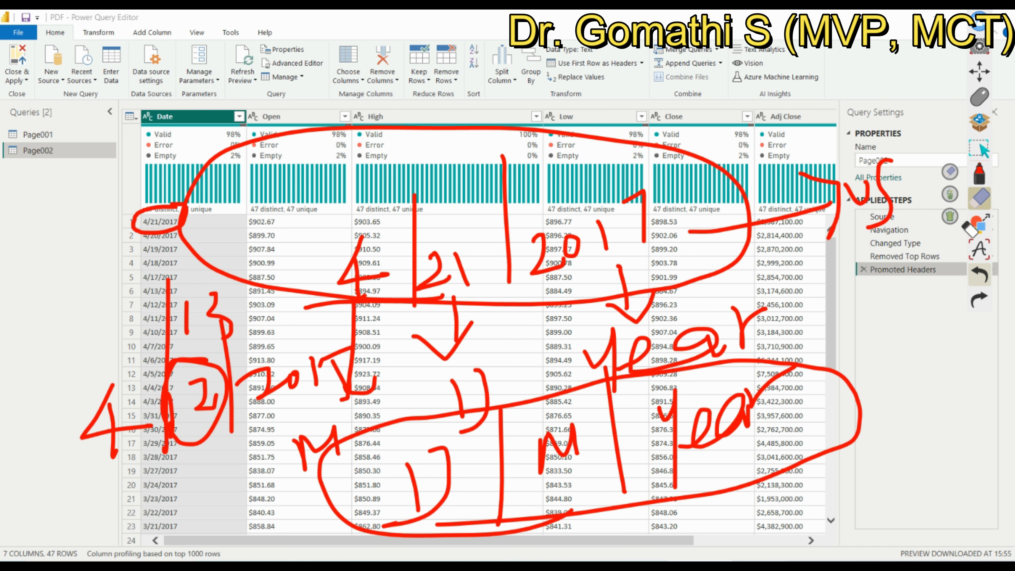
pyautogui.click(951, 217)
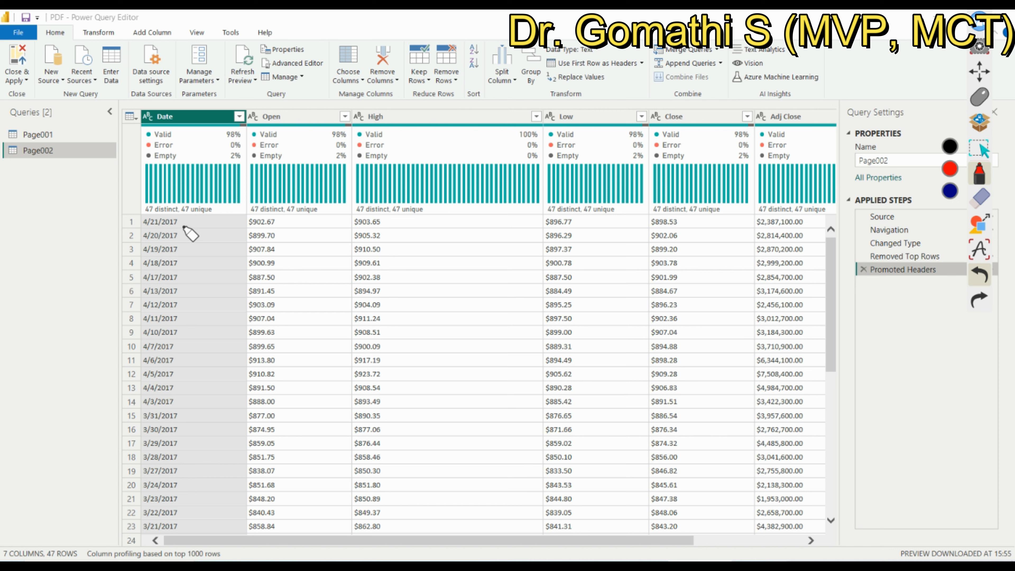
# - Underline the dates with days above 12, box rows 7 to 14 of the Date column, clear the marks and leave drawing mode
pyautogui.moveTo(182, 215); pyautogui.dragTo(268, 188)
pyautogui.moveTo(239, 220)
pyautogui.mouseDown()
pyautogui.moveTo(173, 249)
pyautogui.moveTo(223, 269)
pyautogui.mouseUp()
pyautogui.moveTo(177, 294)
pyautogui.mouseDown()
pyautogui.moveTo(216, 288)
pyautogui.moveTo(145, 303)
pyautogui.moveTo(135, 411)
pyautogui.moveTo(157, 409)
pyautogui.moveTo(206, 338)
pyautogui.moveTo(201, 291)
pyautogui.mouseUp()
pyautogui.moveTo(180, 418); pyautogui.dragTo(247, 397)
pyautogui.moveTo(172, 435)
pyautogui.mouseDown()
pyautogui.moveTo(251, 414)
pyautogui.moveTo(219, 432)
pyautogui.moveTo(217, 447)
pyautogui.mouseUp()
pyautogui.moveTo(156, 472); pyautogui.dragTo(240, 460)
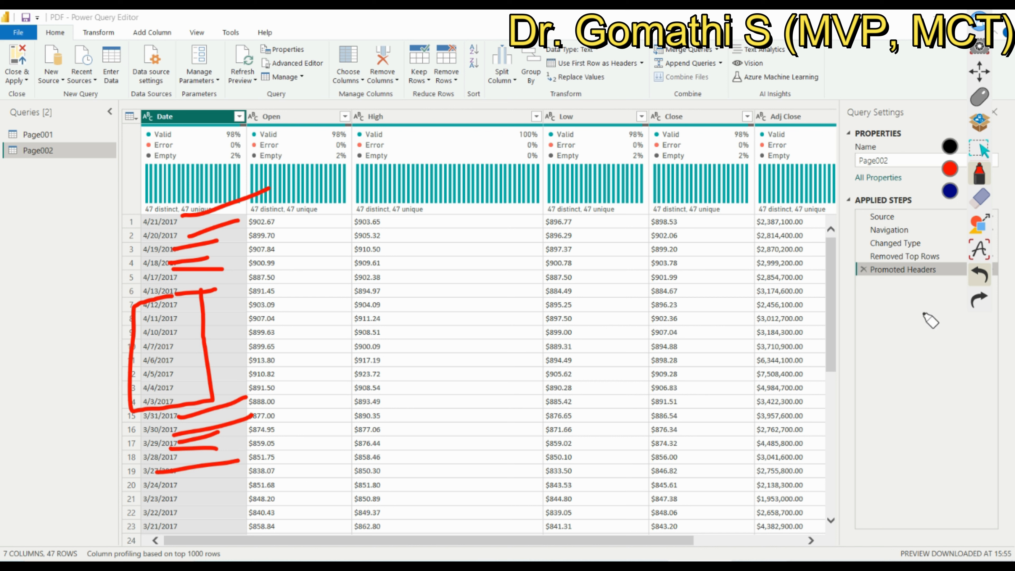
pyautogui.click(976, 199)
pyautogui.click(951, 219)
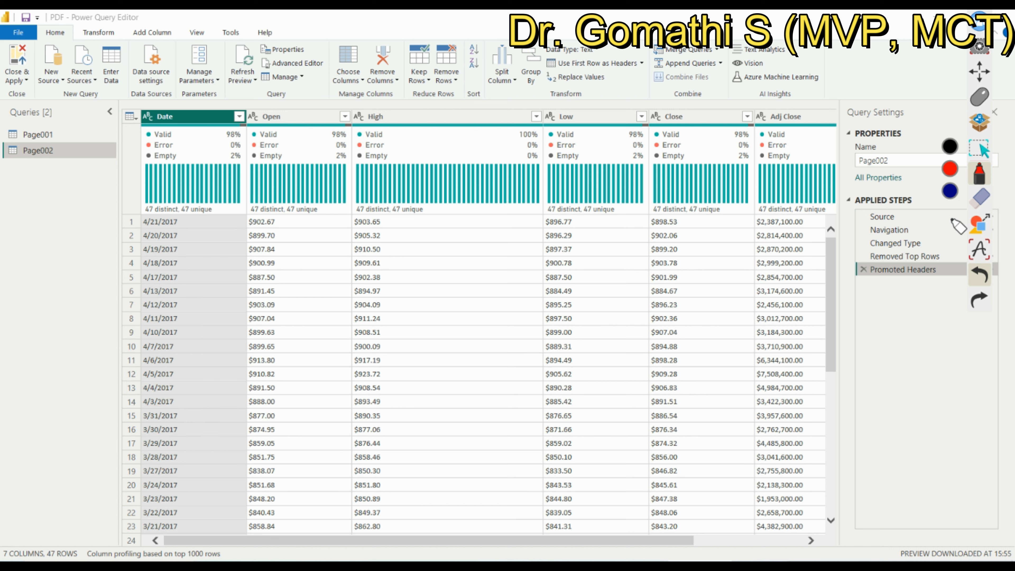
pyautogui.click(980, 102)
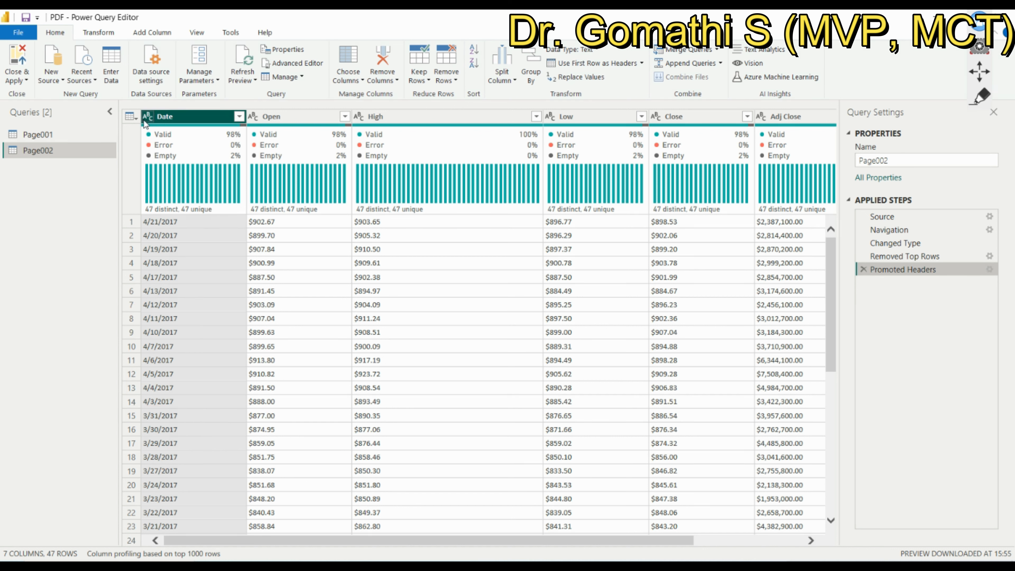
# - Apply the Date type to the Date column once more and remove the added type-change step
pyautogui.click(147, 116)
pyautogui.click(168, 202)
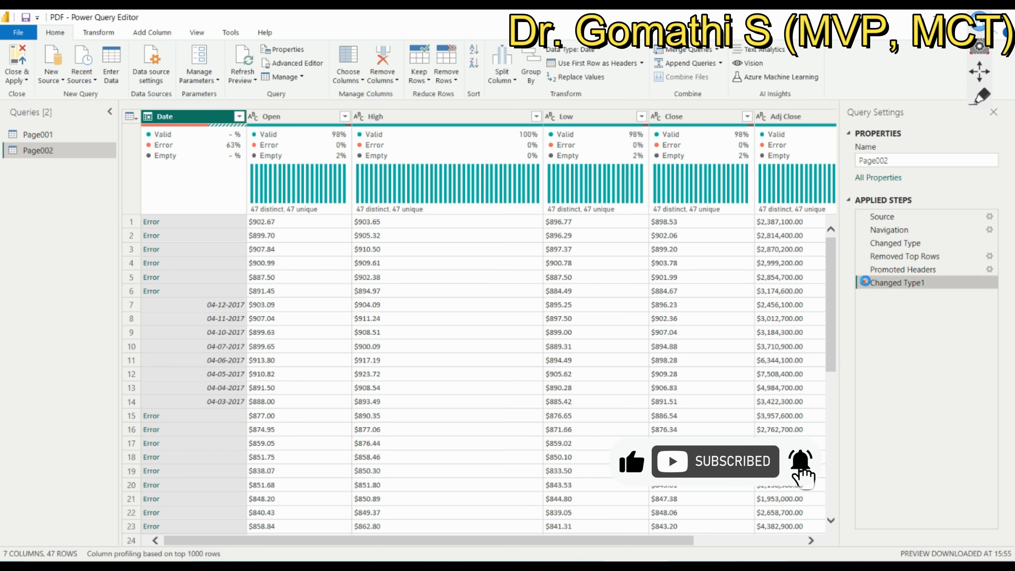
pyautogui.click(863, 282)
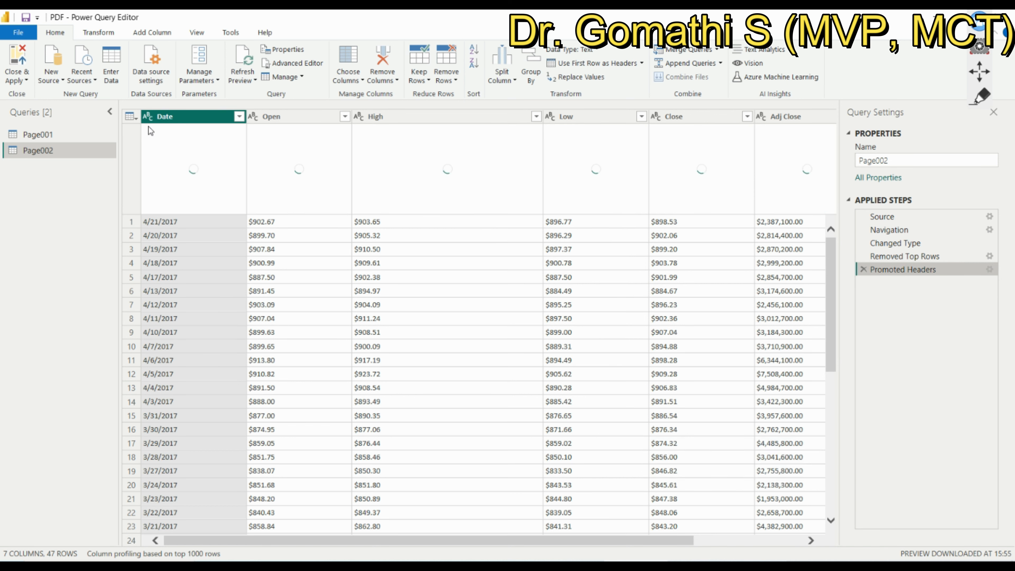
# - Change the Date column's type to Date and open the error details of the row 2 value
pyautogui.click(147, 117)
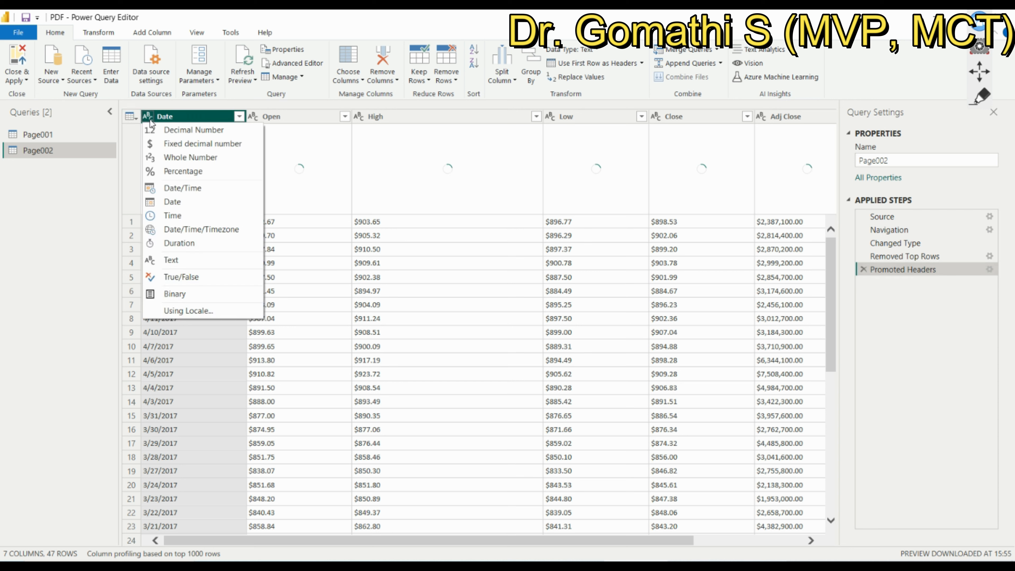
pyautogui.click(170, 203)
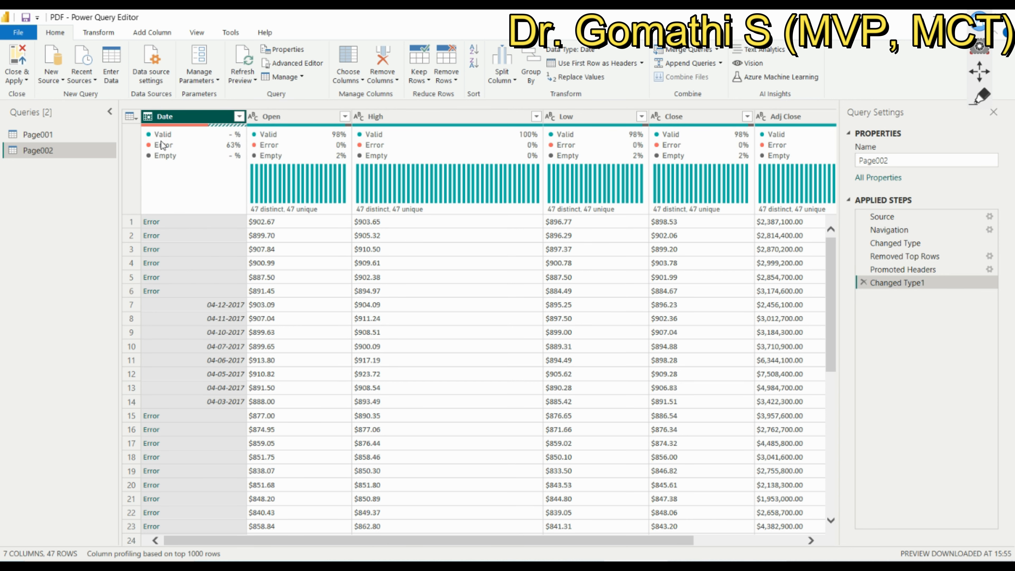
pyautogui.click(151, 236)
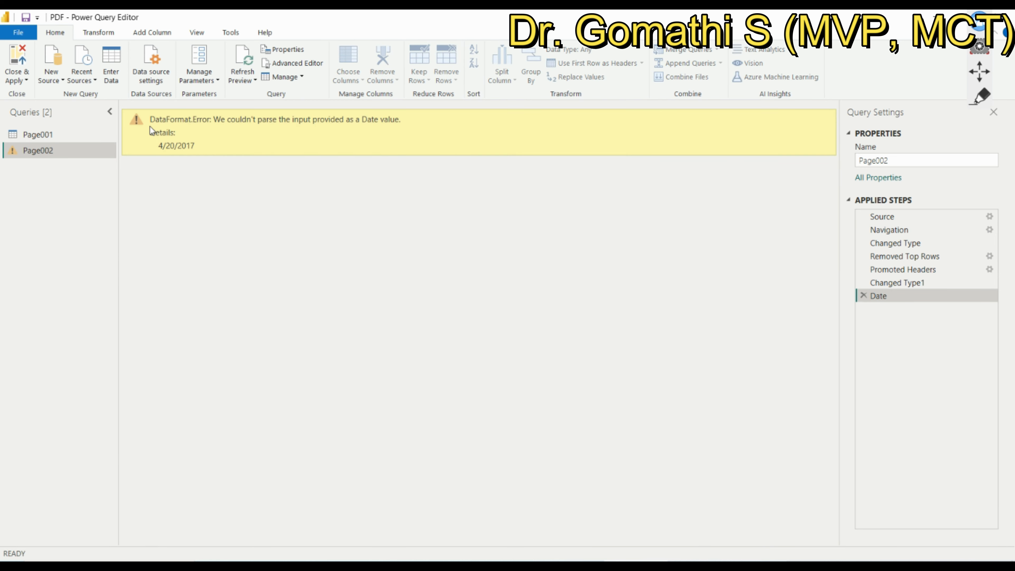
# - Remove the error-detail step and the Date type-change step from the applied steps of Page002
pyautogui.moveTo(153, 120); pyautogui.dragTo(415, 150)
pyautogui.click(890, 296)
pyautogui.click(863, 297)
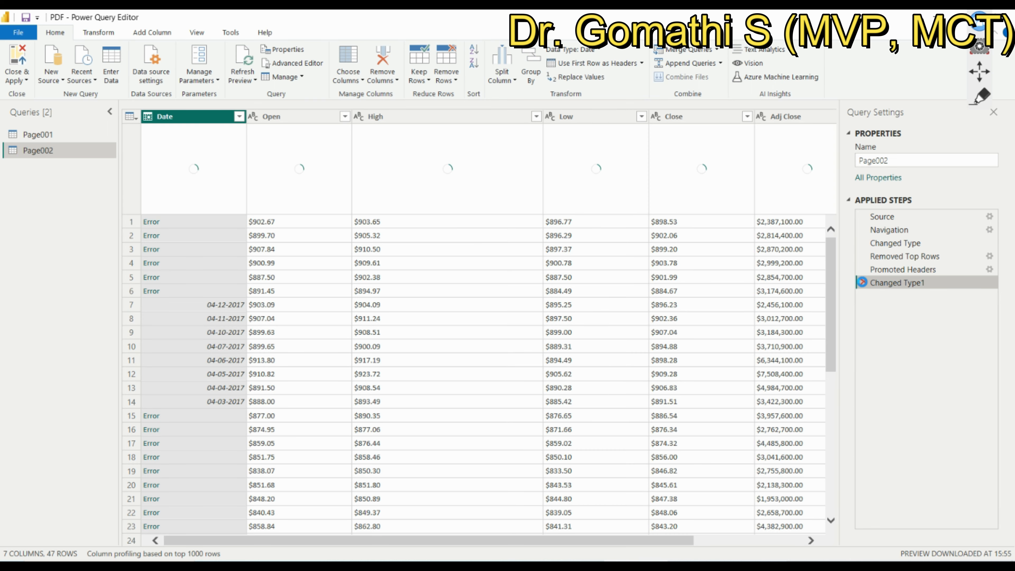
pyautogui.click(863, 283)
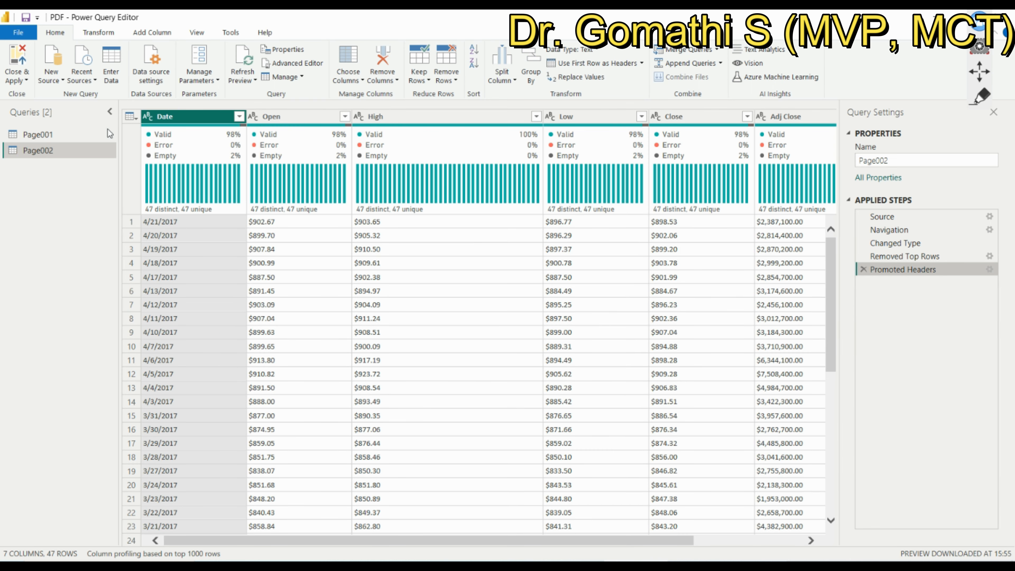
# - Open the type change with locale for the Date column and move its dialog clear of the Date values
pyautogui.click(154, 119)
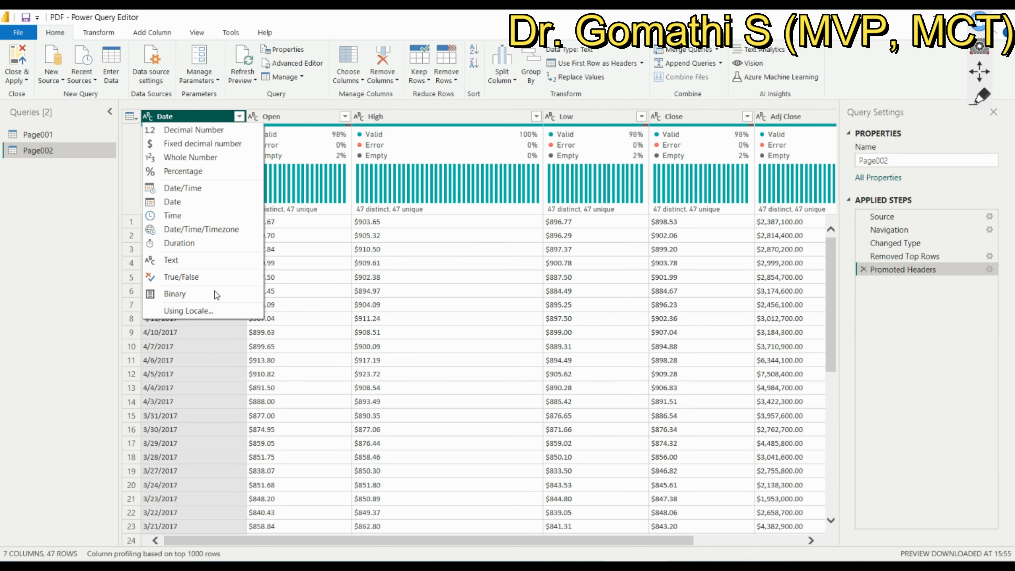
pyautogui.click(205, 311)
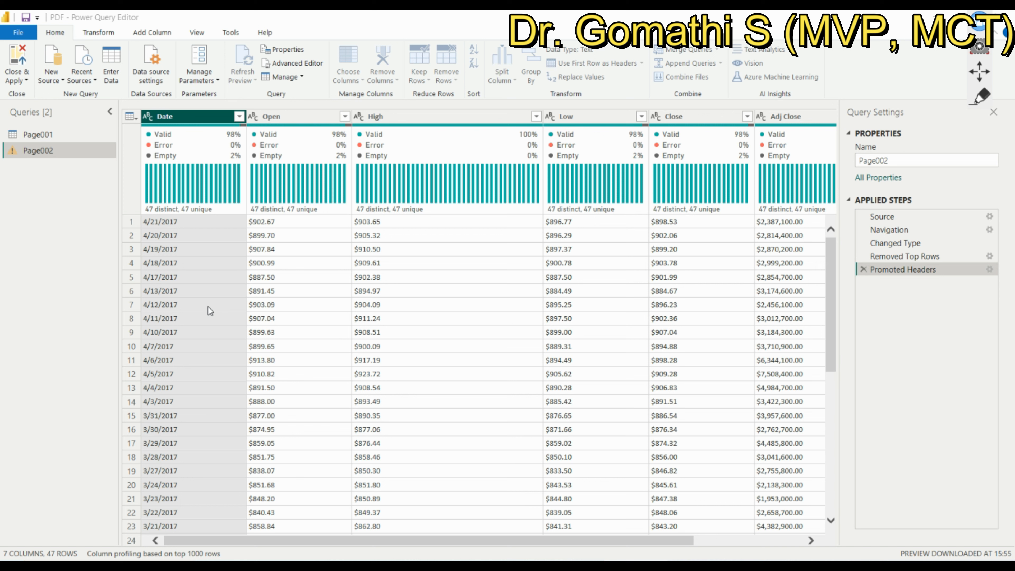
pyautogui.moveTo(528, 249); pyautogui.dragTo(646, 110)
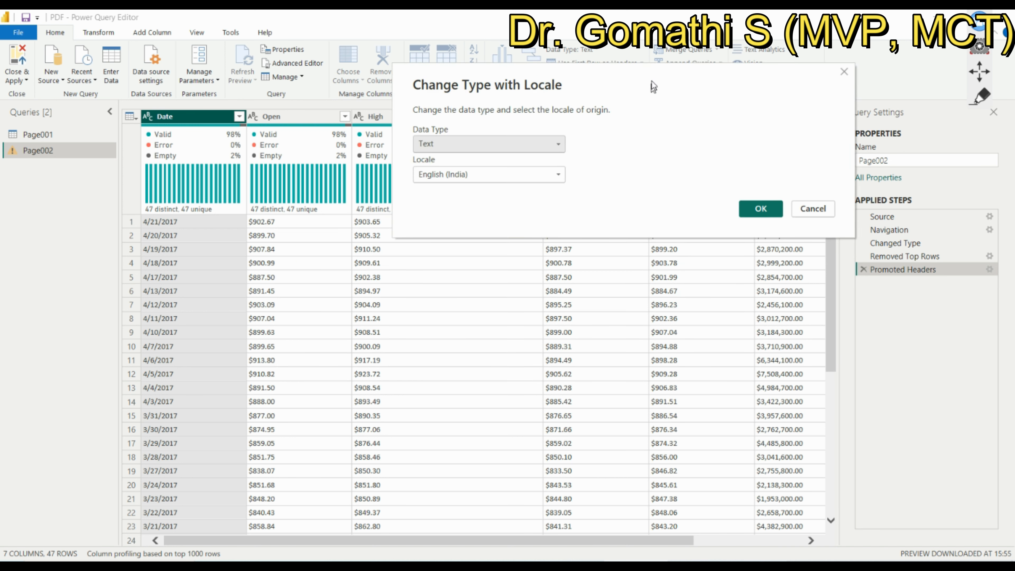
# - Circle the Data Type setting and the Date column's type marker in red and clear the annotations
pyautogui.click(975, 100)
pyautogui.click(950, 168)
pyautogui.moveTo(450, 105)
pyautogui.mouseDown()
pyautogui.moveTo(416, 110)
pyautogui.moveTo(529, 166)
pyautogui.moveTo(470, 104)
pyautogui.mouseUp()
pyautogui.moveTo(158, 119)
pyautogui.mouseDown()
pyautogui.moveTo(152, 146)
pyautogui.moveTo(116, 81)
pyautogui.mouseUp()
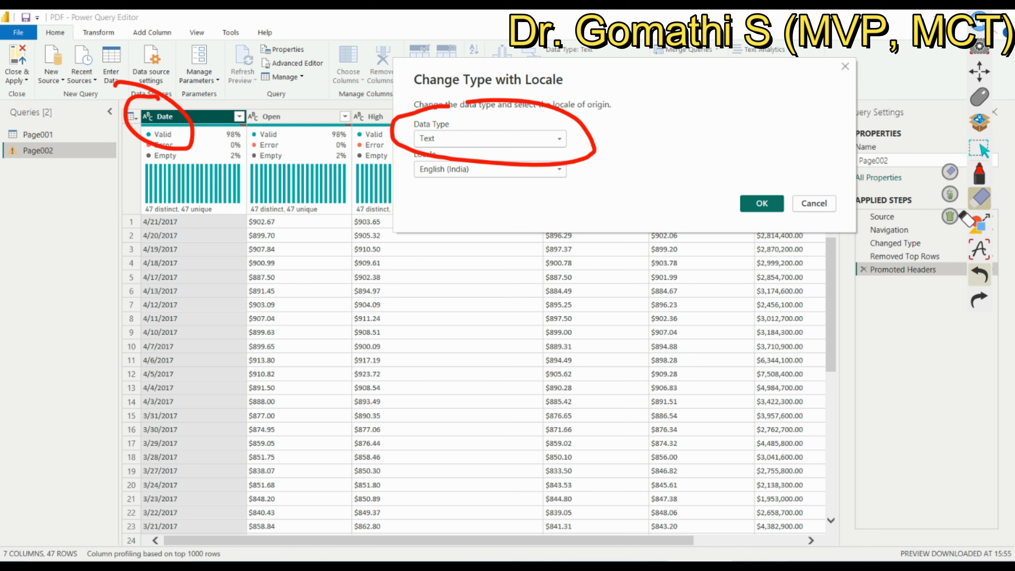
pyautogui.click(980, 198)
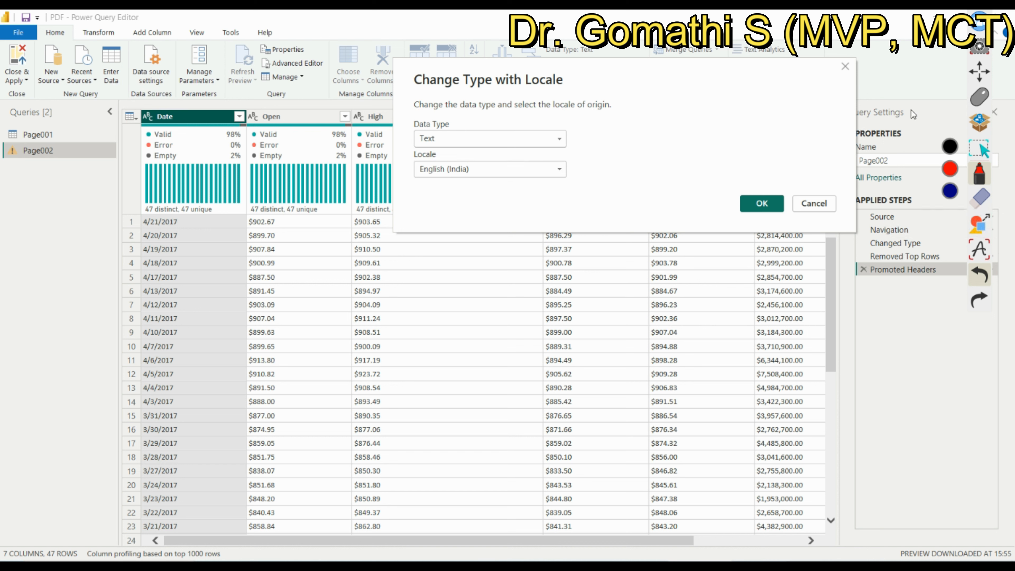
# - Set the data type for the Date column's locale conversion to Date
pyautogui.click(456, 139)
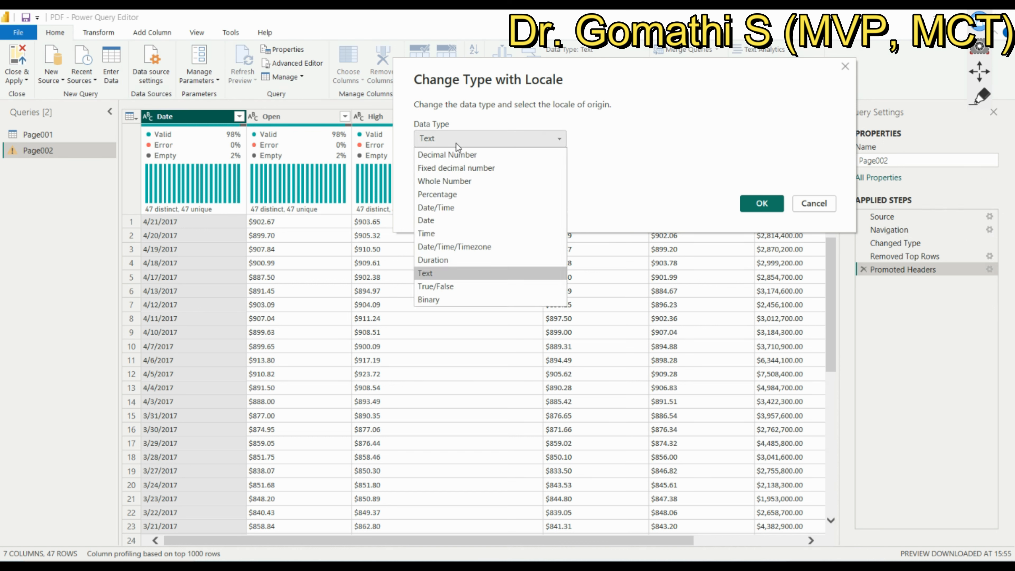
pyautogui.click(452, 221)
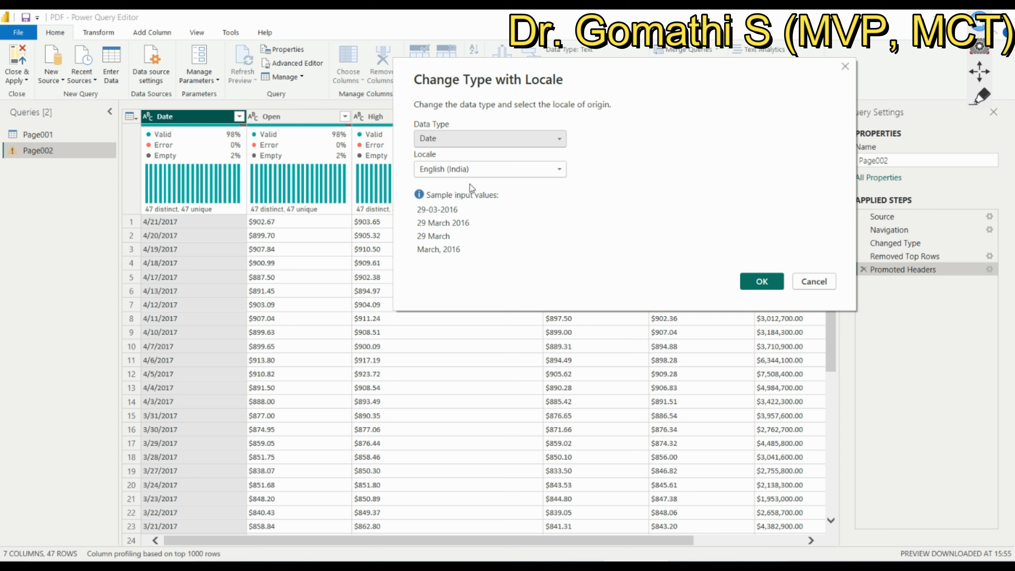
# - Mark the English (India) locale and its sample values, write Day-mm-yyyy beside them, and clear all annotations
pyautogui.click(982, 93)
pyautogui.moveTo(414, 181)
pyautogui.mouseDown()
pyautogui.moveTo(496, 173)
pyautogui.moveTo(414, 157)
pyautogui.moveTo(403, 170)
pyautogui.mouseUp()
pyautogui.moveTo(444, 197)
pyautogui.mouseDown()
pyautogui.moveTo(474, 282)
pyautogui.moveTo(425, 199)
pyautogui.mouseUp()
pyautogui.moveTo(576, 211)
pyautogui.mouseDown()
pyautogui.moveTo(579, 242)
pyautogui.moveTo(621, 211)
pyautogui.moveTo(643, 240)
pyautogui.moveTo(708, 182)
pyautogui.moveTo(722, 191)
pyautogui.moveTo(737, 174)
pyautogui.moveTo(755, 176)
pyautogui.mouseUp()
pyautogui.moveTo(765, 163)
pyautogui.mouseDown()
pyautogui.moveTo(784, 154)
pyautogui.moveTo(801, 176)
pyautogui.moveTo(885, 110)
pyautogui.moveTo(844, 160)
pyautogui.mouseUp()
pyautogui.moveTo(412, 229); pyautogui.dragTo(424, 227)
pyautogui.moveTo(408, 251); pyautogui.dragTo(431, 243)
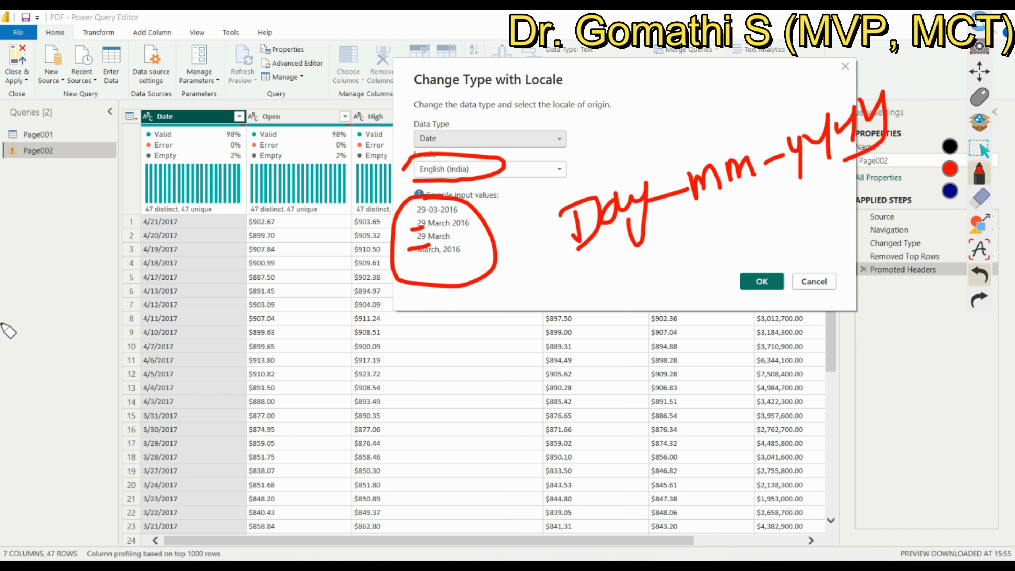
pyautogui.moveTo(158, 211)
pyautogui.mouseDown()
pyautogui.moveTo(146, 226)
pyautogui.moveTo(155, 218)
pyautogui.mouseUp()
pyautogui.click(981, 197)
pyautogui.click(950, 216)
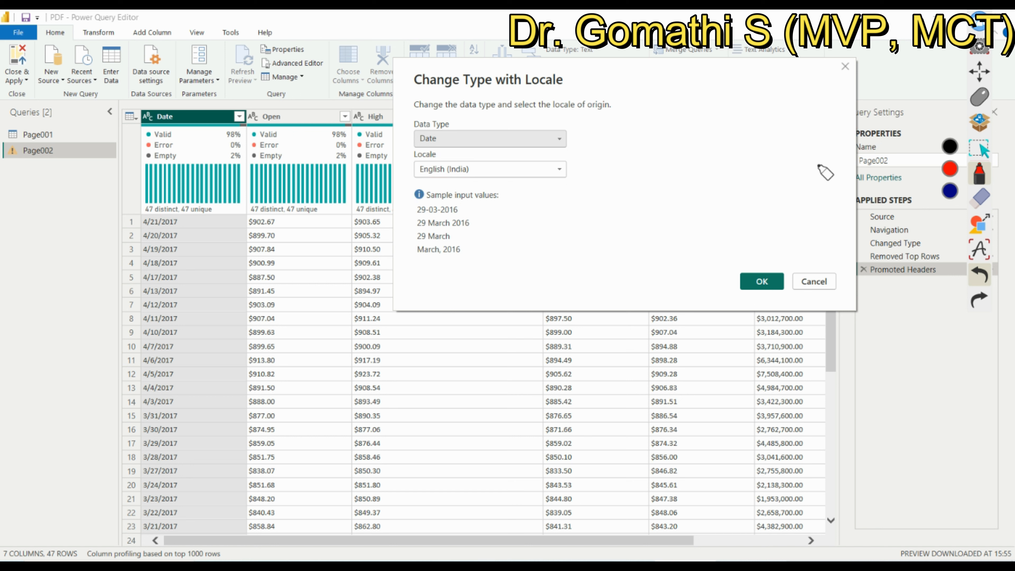
# - Set the locale of origin for the Date column's conversion to English (United States)
pyautogui.click(481, 168)
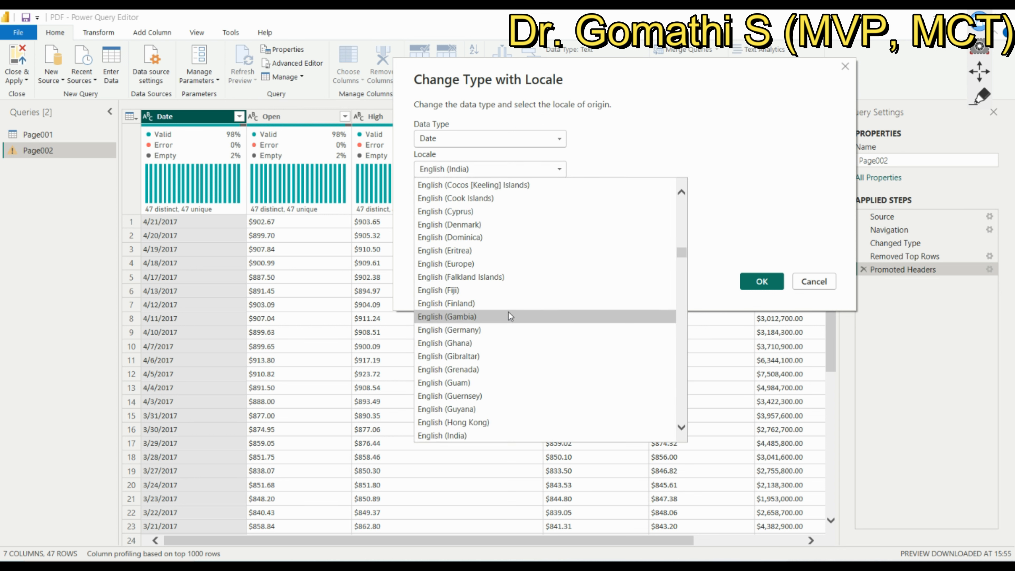
pyautogui.scroll(-3, 508, 365)
pyautogui.scroll(-18, 509, 365)
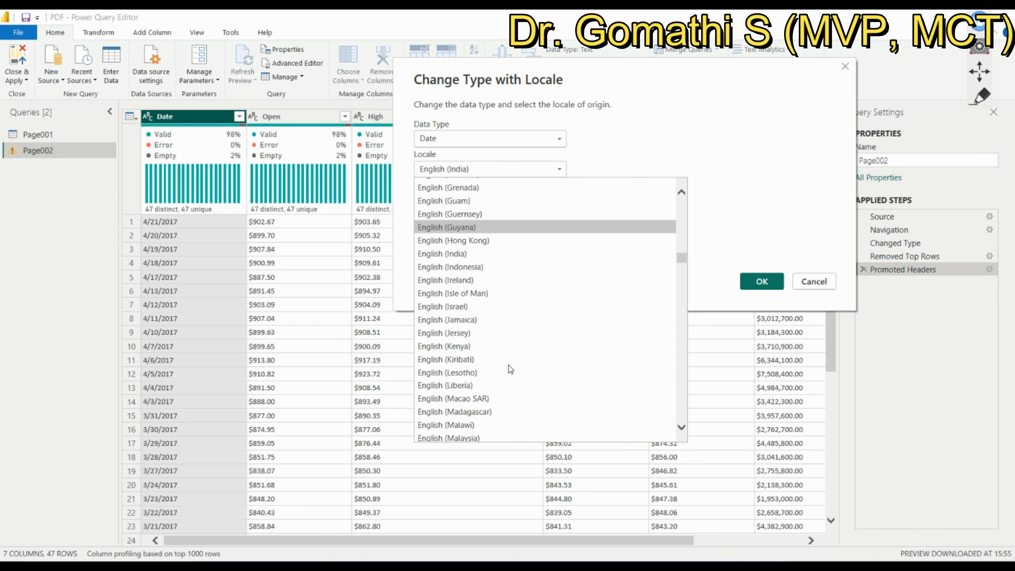
pyautogui.scroll(-1, 508, 364)
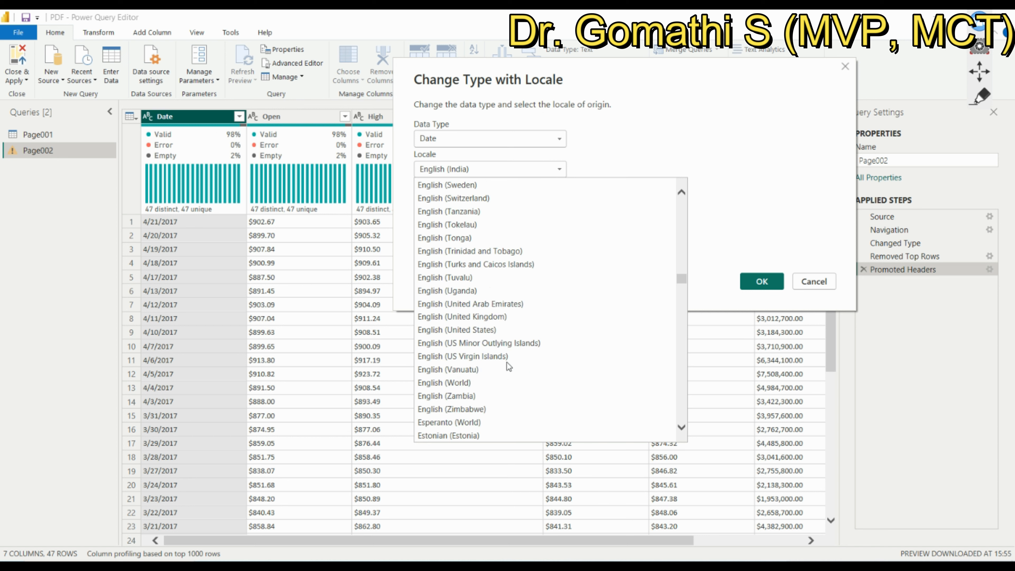
pyautogui.click(463, 330)
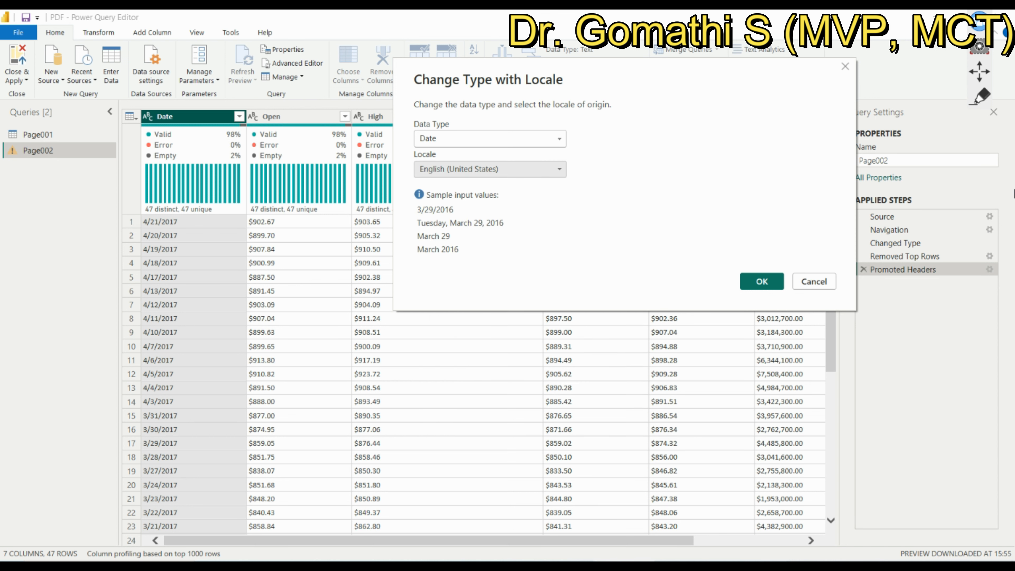
# - Write 3/29/2016 beside the sample values, circle the first four dates in the Date column, and clear all annotations
pyautogui.click(982, 97)
pyautogui.moveTo(606, 210); pyautogui.dragTo(595, 256)
pyautogui.moveTo(632, 161); pyautogui.dragTo(646, 281)
pyautogui.moveTo(661, 218)
pyautogui.mouseDown()
pyautogui.moveTo(691, 220)
pyautogui.moveTo(706, 273)
pyautogui.mouseUp()
pyautogui.moveTo(709, 162); pyautogui.dragTo(719, 252)
pyautogui.moveTo(724, 210)
pyautogui.mouseDown()
pyautogui.moveTo(755, 222)
pyautogui.moveTo(773, 216)
pyautogui.mouseUp()
pyautogui.moveTo(787, 188)
pyautogui.mouseDown()
pyautogui.moveTo(789, 220)
pyautogui.moveTo(817, 210)
pyautogui.mouseUp()
pyautogui.moveTo(195, 205); pyautogui.dragTo(89, 198)
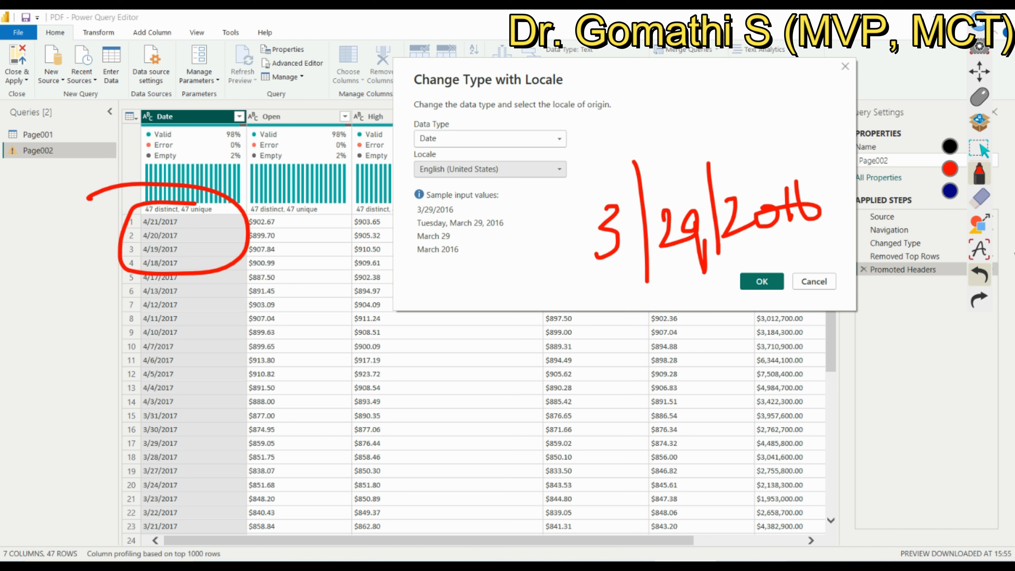
pyautogui.doubleClick(981, 199)
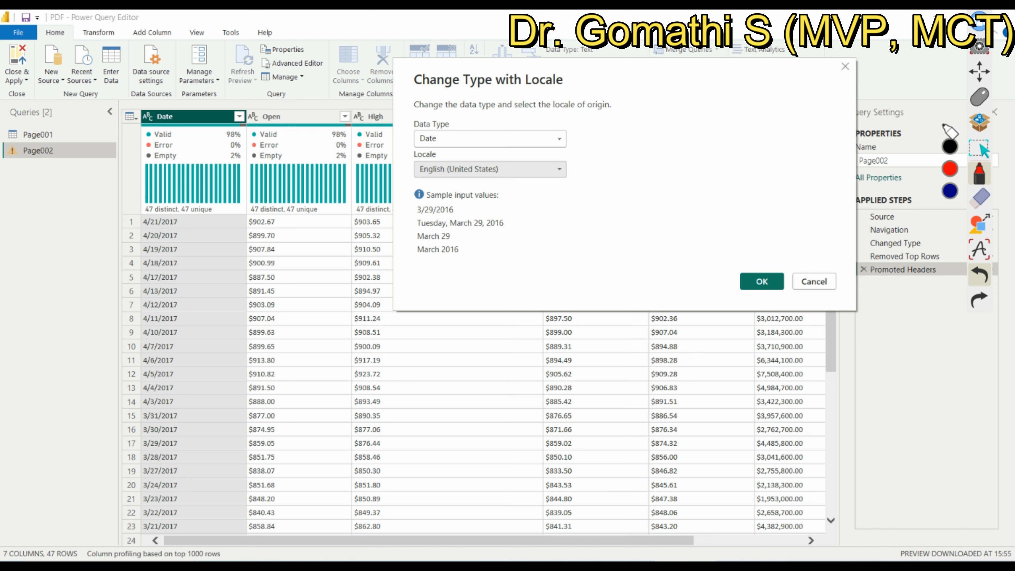
# - Apply the Date type with the English (United States) locale to the Date column
pyautogui.click(768, 281)
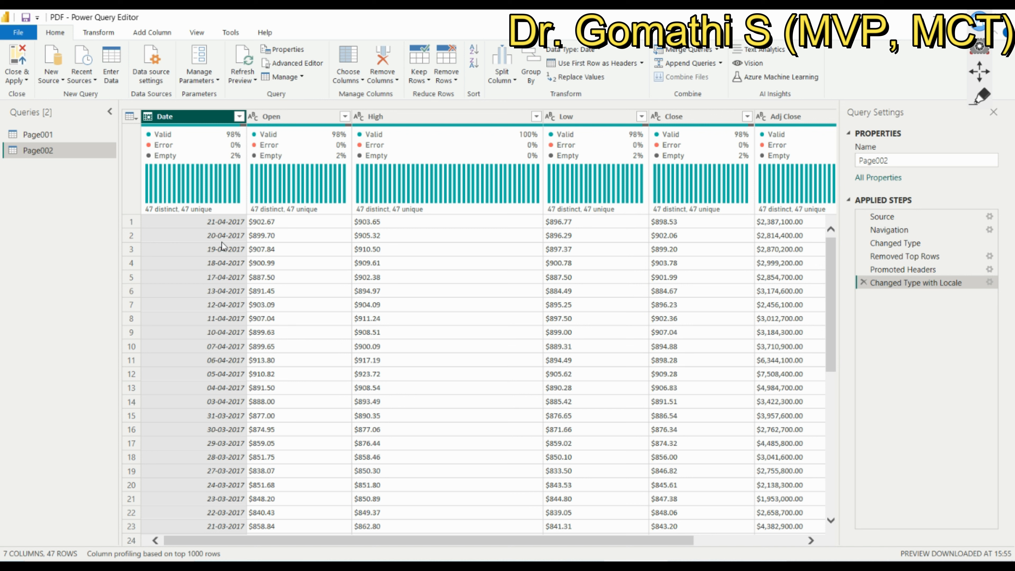
# - Open the type change with locale for the Open column and set the data type to Decimal Number
pyautogui.click(265, 119)
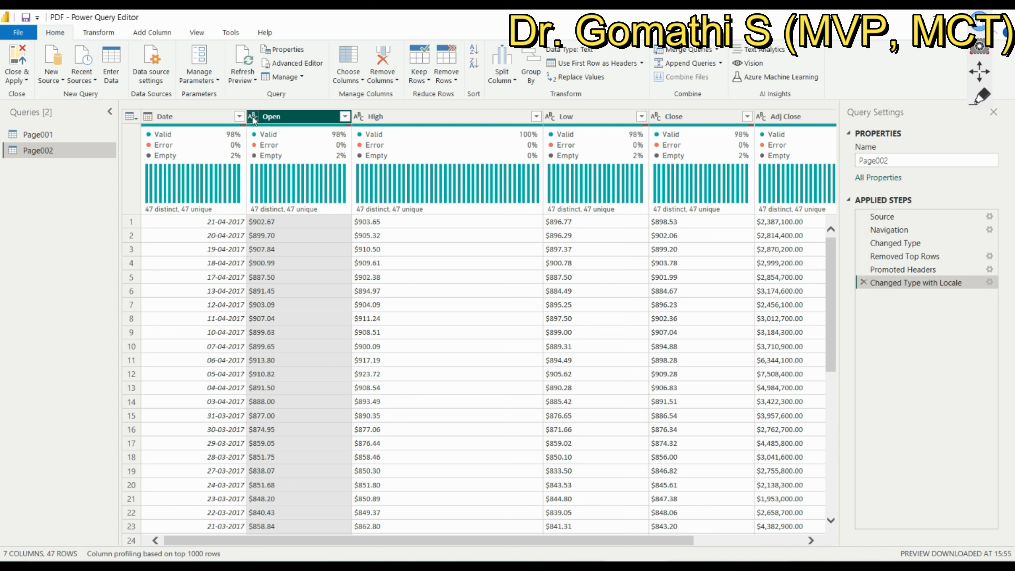
pyautogui.click(253, 117)
pyautogui.click(292, 310)
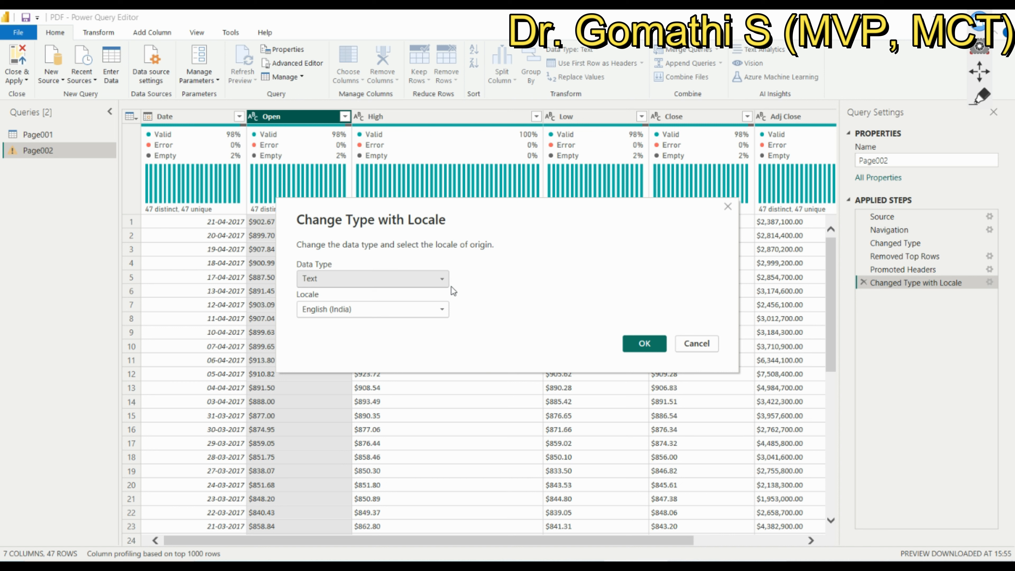
pyautogui.click(438, 285)
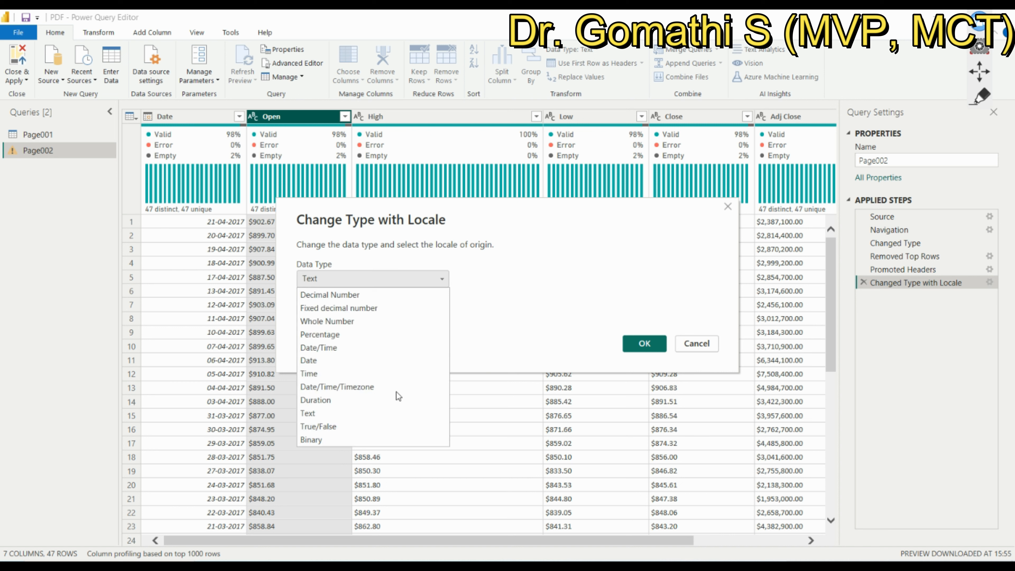
pyautogui.click(376, 295)
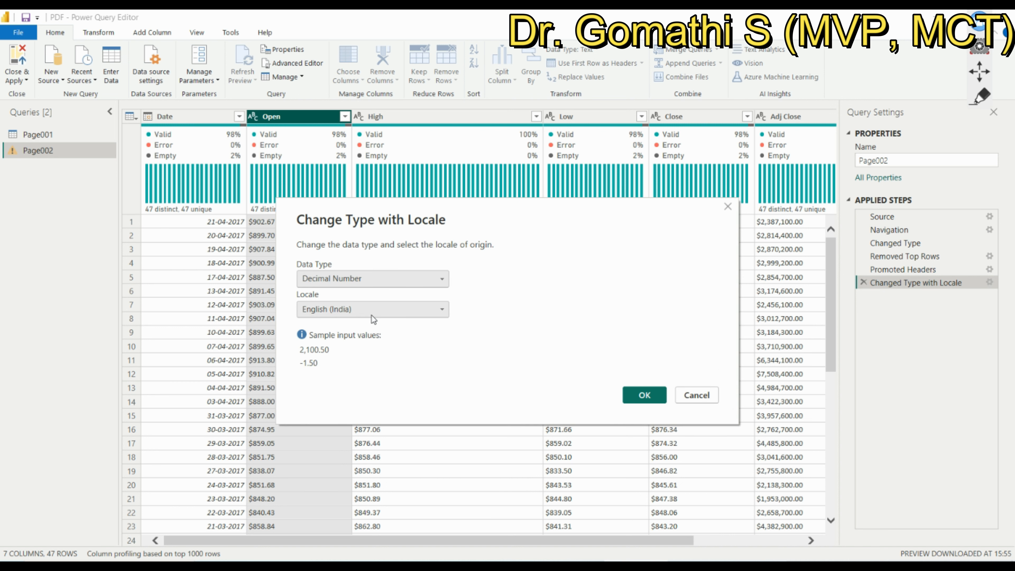
# - Choose English (United States) as the Open column's locale of origin and apply the type change
pyautogui.click(374, 316)
pyautogui.scroll(-6, 384, 262)
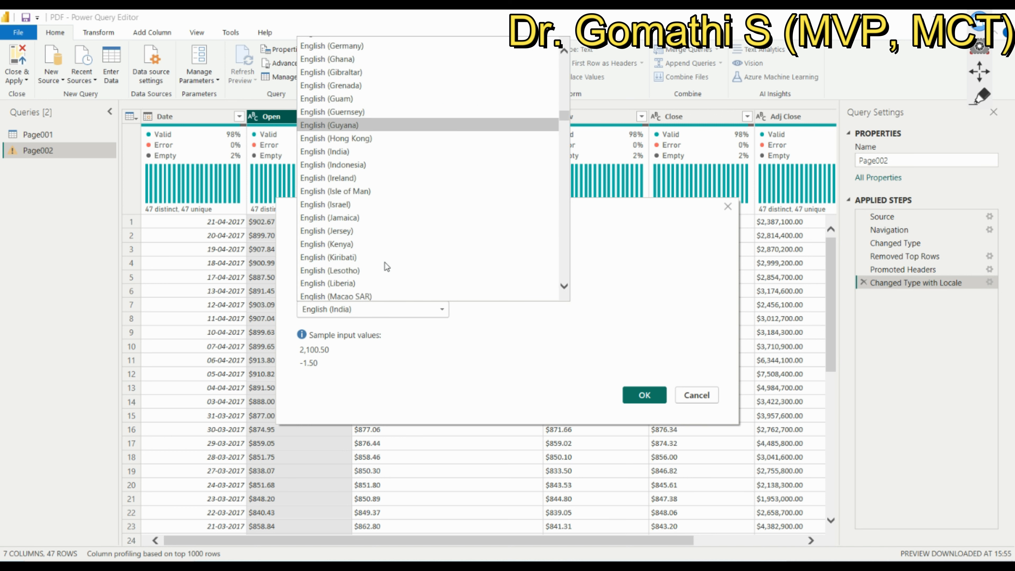
pyautogui.scroll(-10, 384, 267)
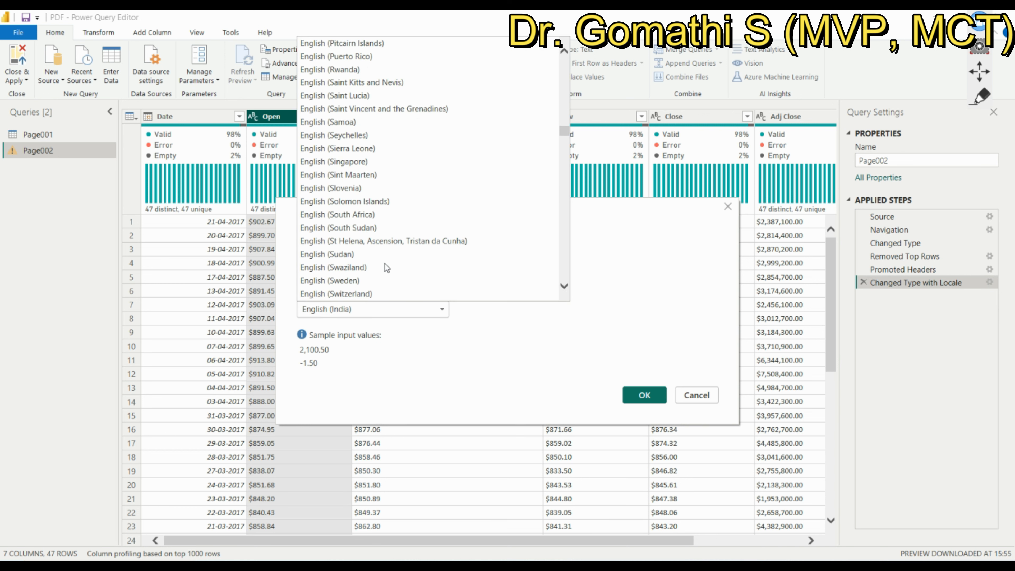
pyautogui.scroll(-3, 385, 267)
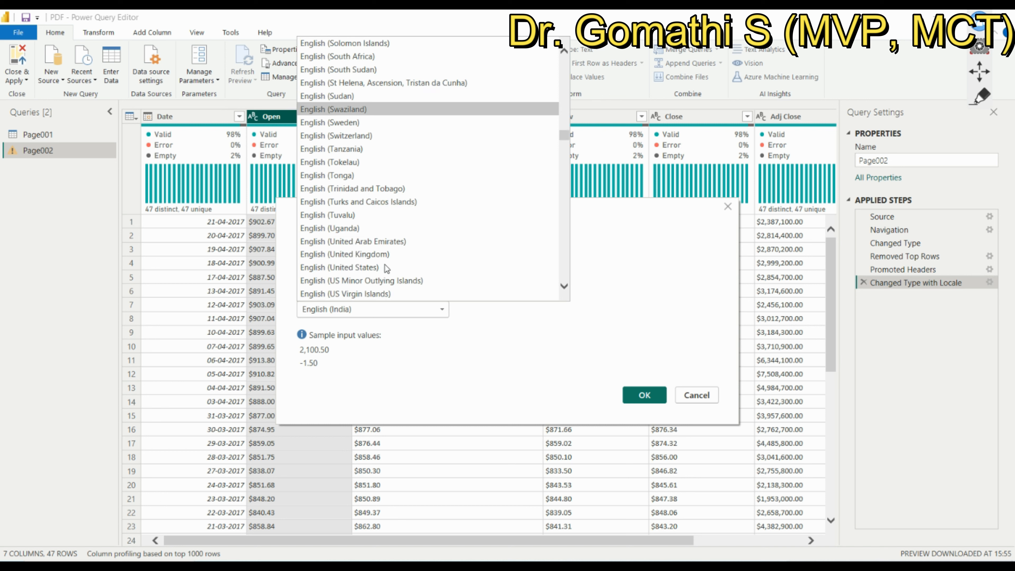
pyautogui.click(368, 267)
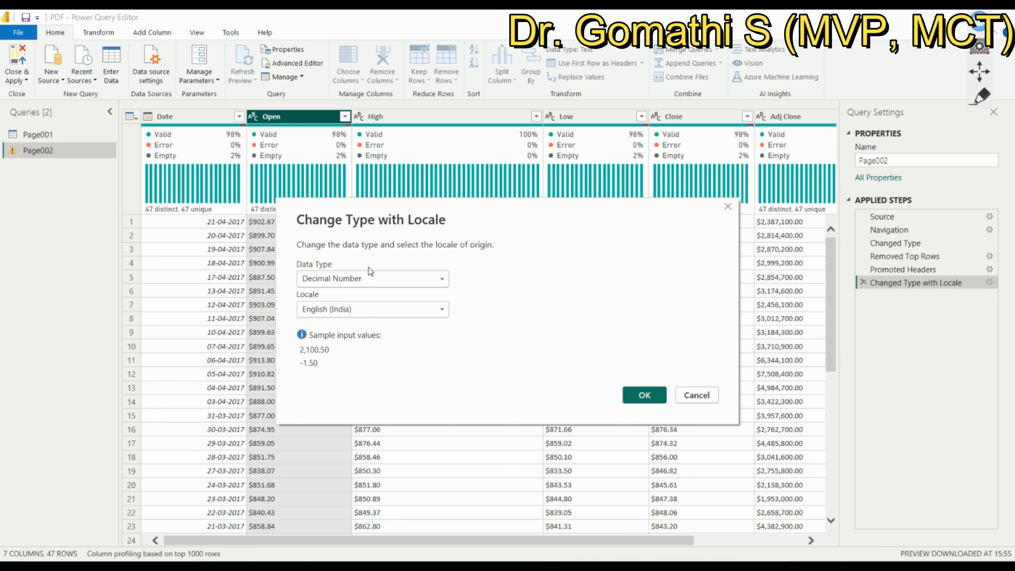
pyautogui.click(635, 395)
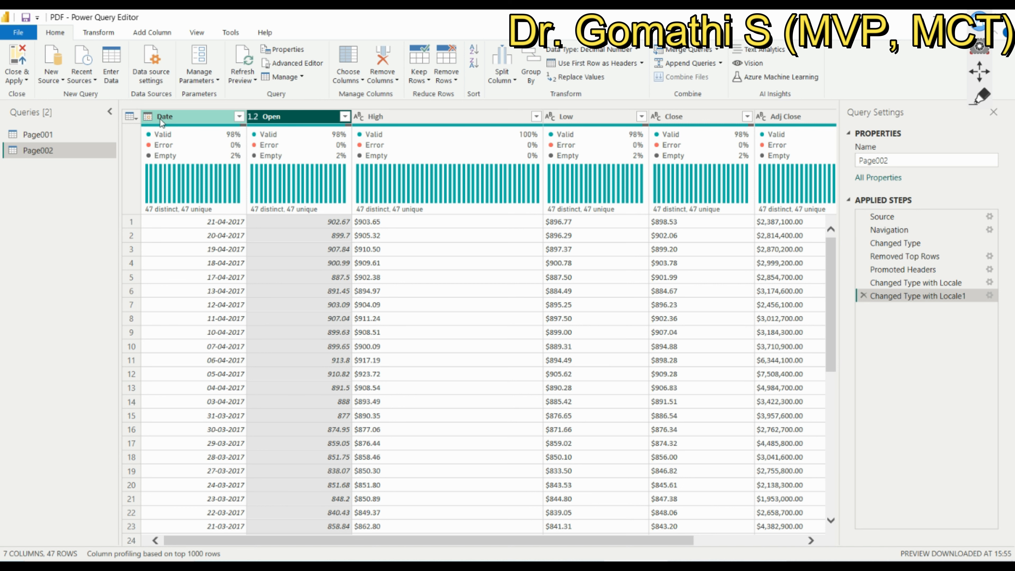
pyautogui.click(367, 117)
pyautogui.keyDown('ctrl'); pyautogui.click(582, 115); pyautogui.keyUp('ctrl')
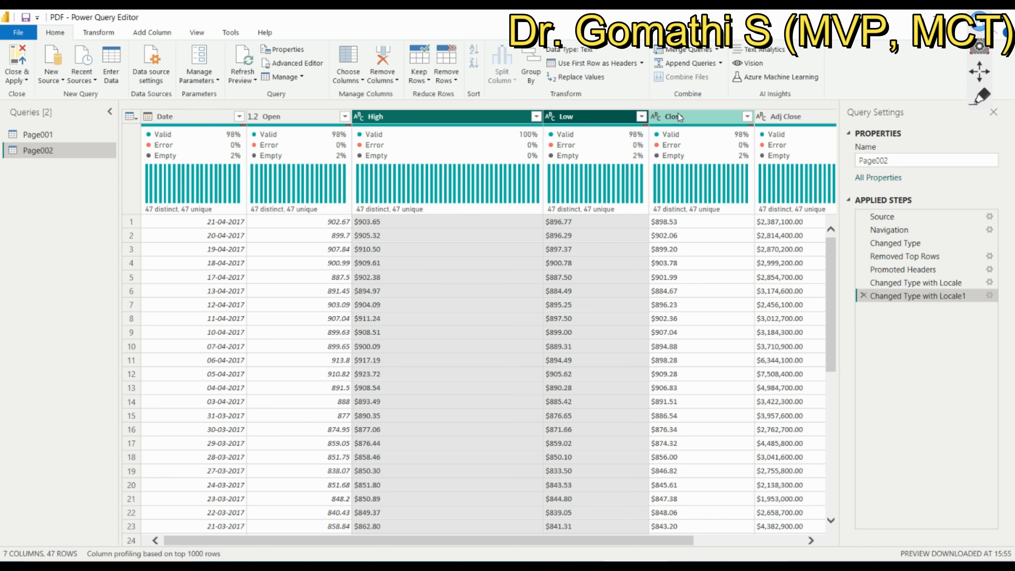
pyautogui.keyDown('ctrl'); pyautogui.click(685, 116); pyautogui.keyUp('ctrl')
pyautogui.rightClick(686, 116)
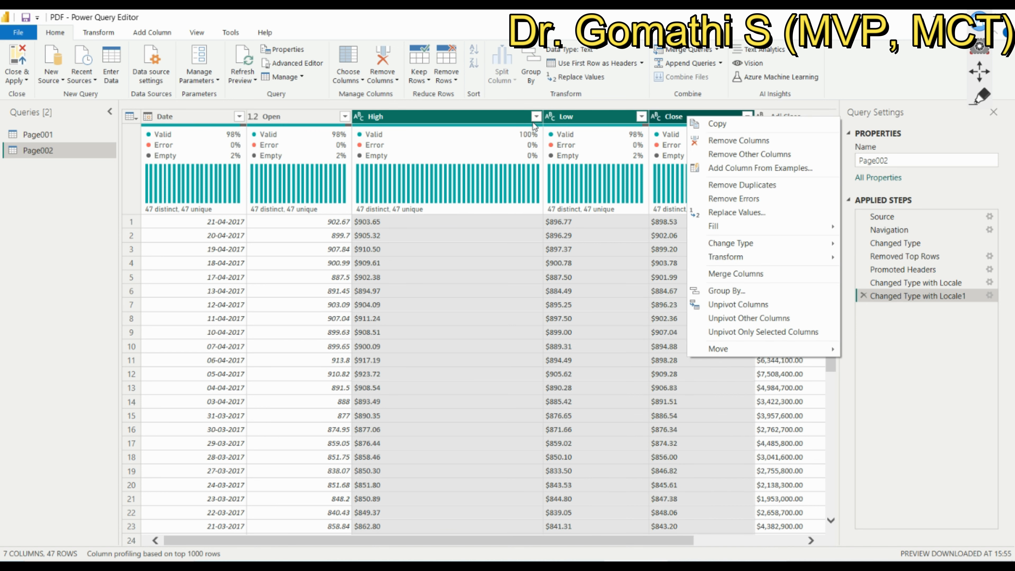
pyautogui.click(361, 118)
# - Try the plain Decimal Number type on the High column and remove the added type-change step
pyautogui.click(360, 116)
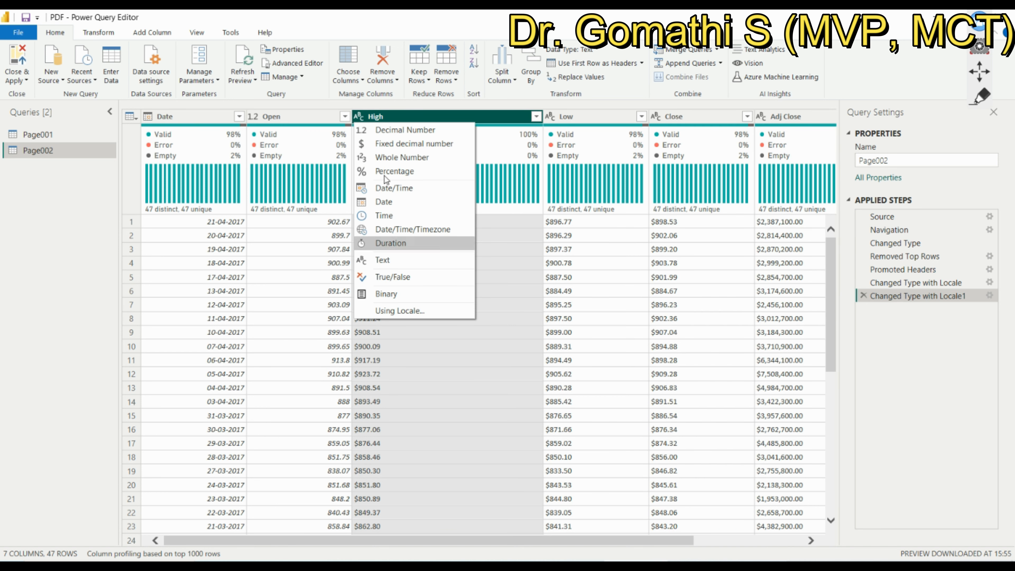
pyautogui.click(388, 130)
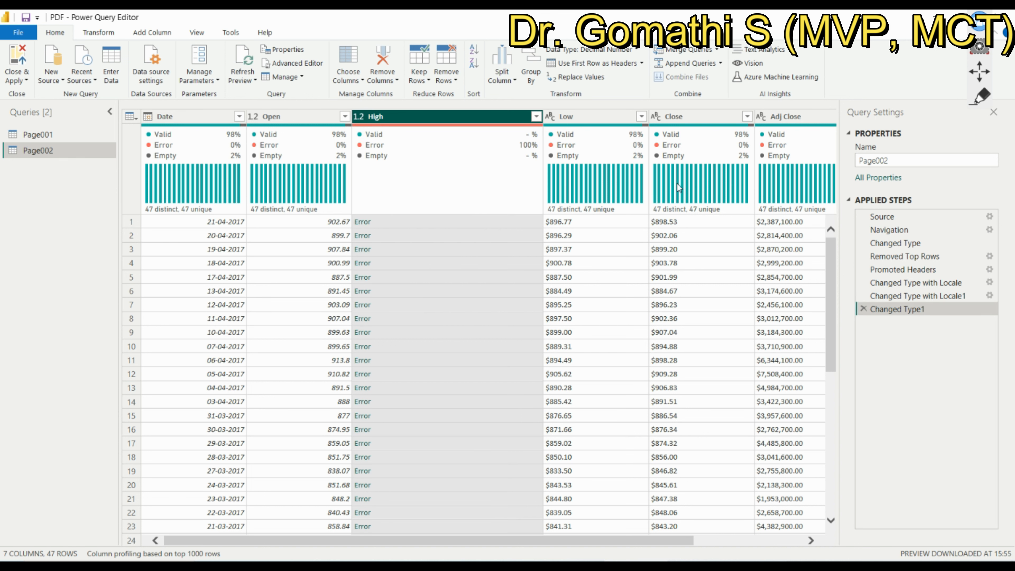
pyautogui.click(864, 309)
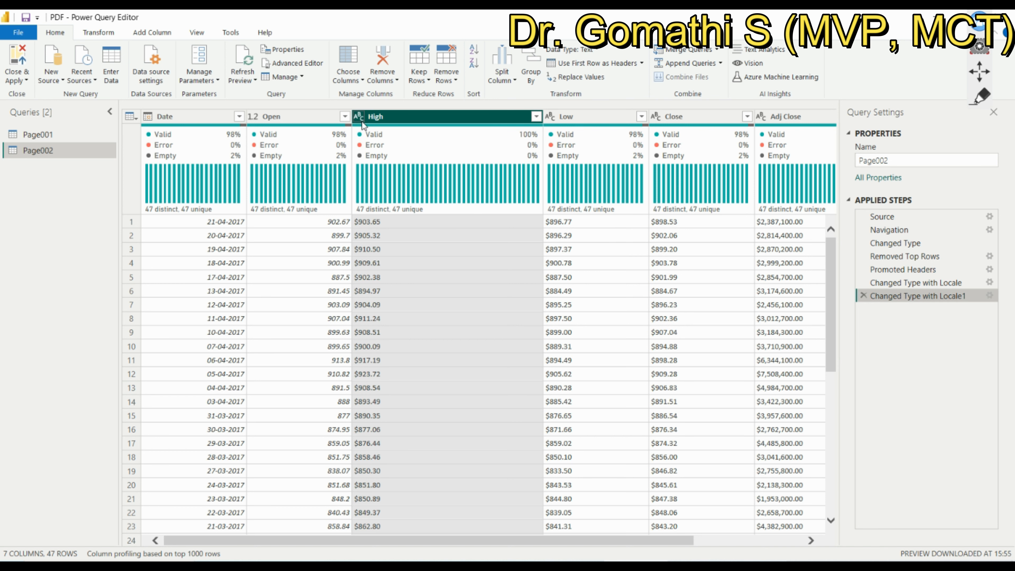
# - Try the Decimal Number type with the English (United States) locale on the High column
pyautogui.click(359, 117)
pyautogui.press('Escape')
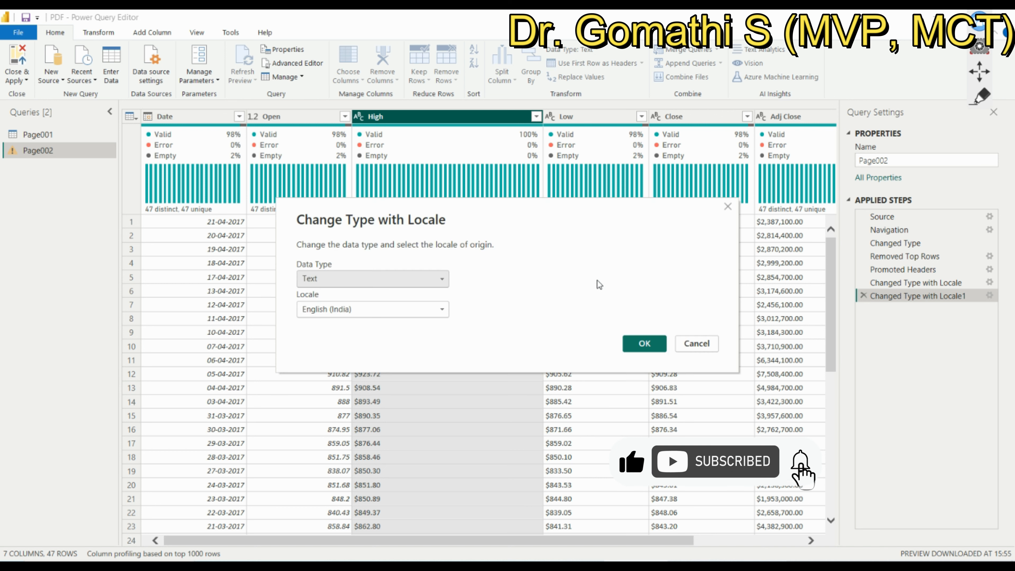
pyautogui.click(371, 278)
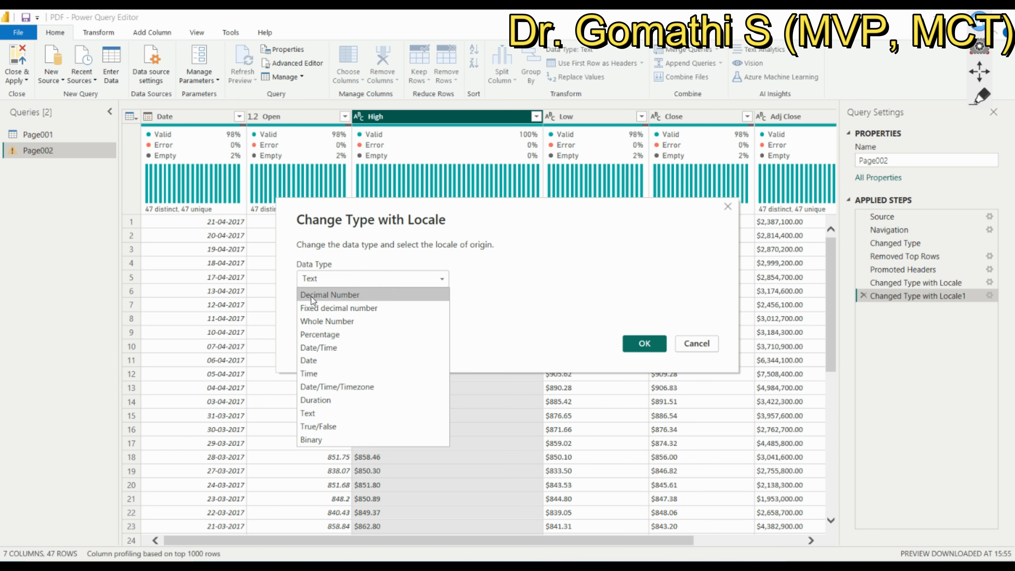
pyautogui.click(324, 296)
pyautogui.click(341, 316)
pyautogui.scroll(-5, 392, 160)
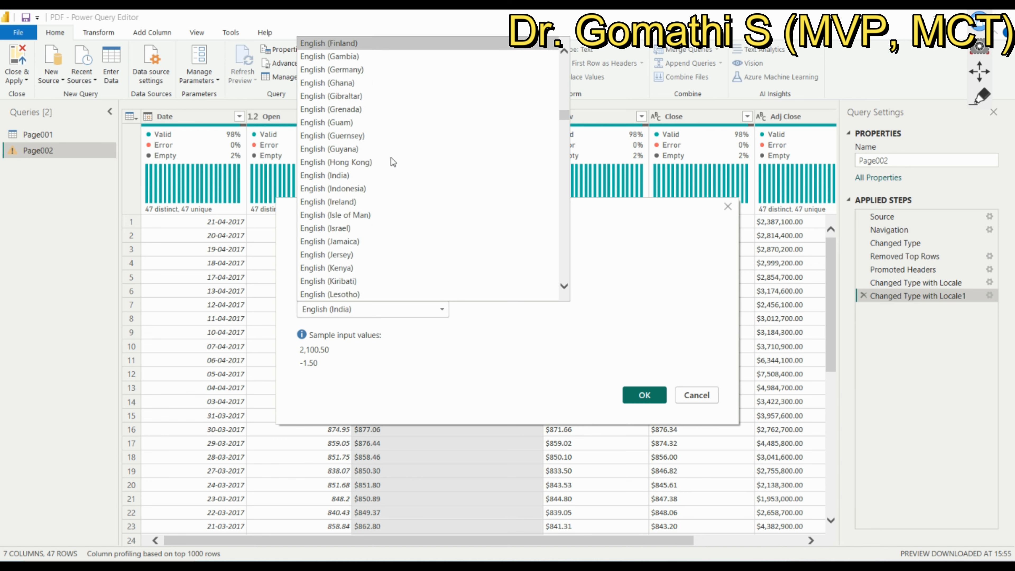
pyautogui.scroll(-10, 392, 160)
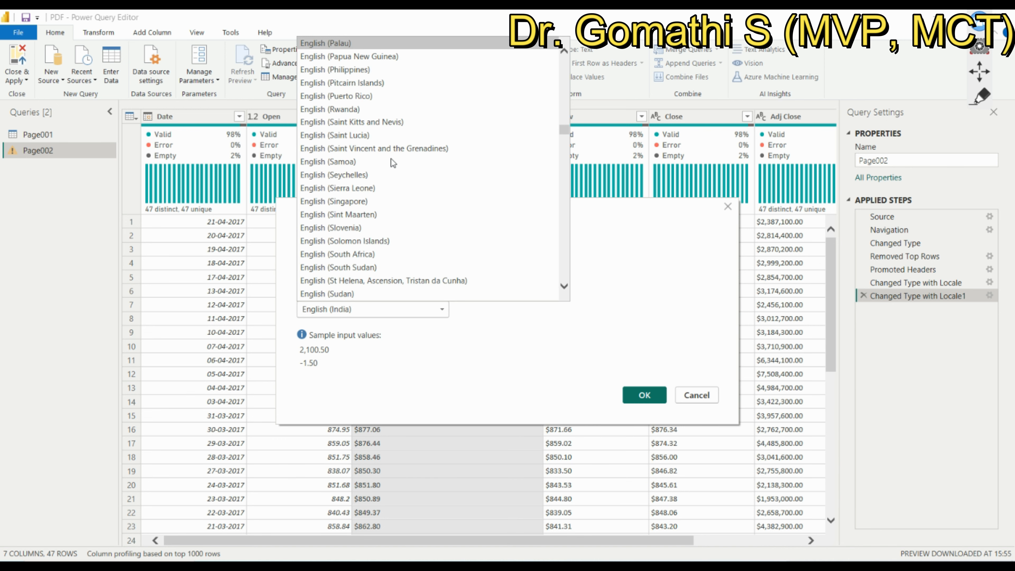
pyautogui.scroll(-5, 391, 159)
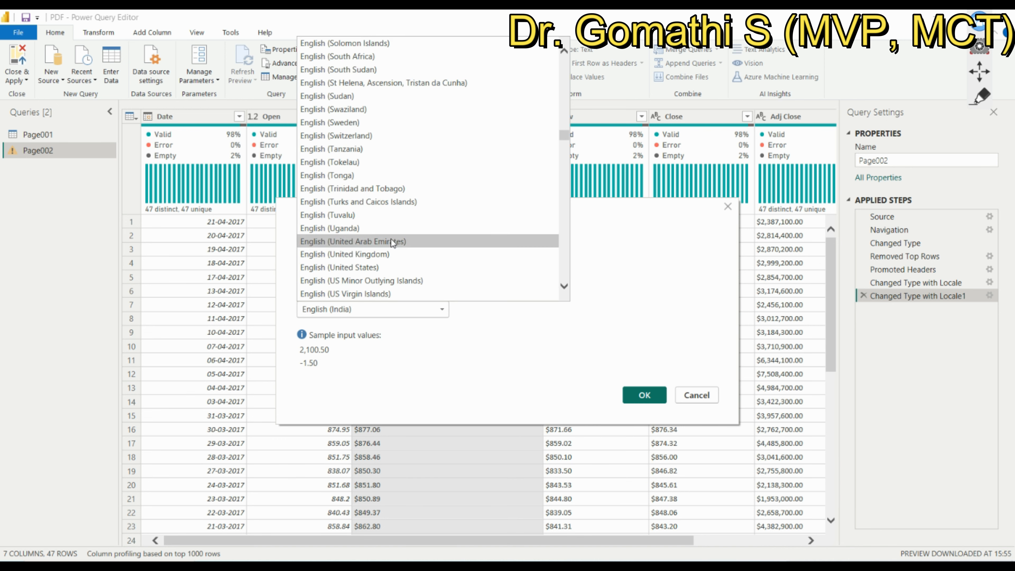
pyautogui.click(367, 267)
pyautogui.click(645, 395)
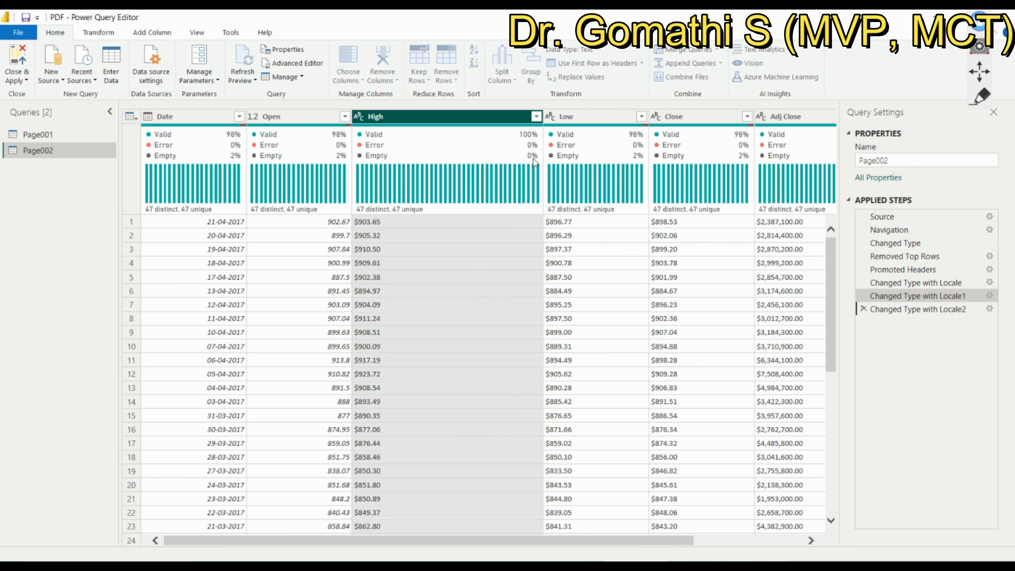
# - Remove the locale type-change step just added for the High column
pyautogui.click(559, 117)
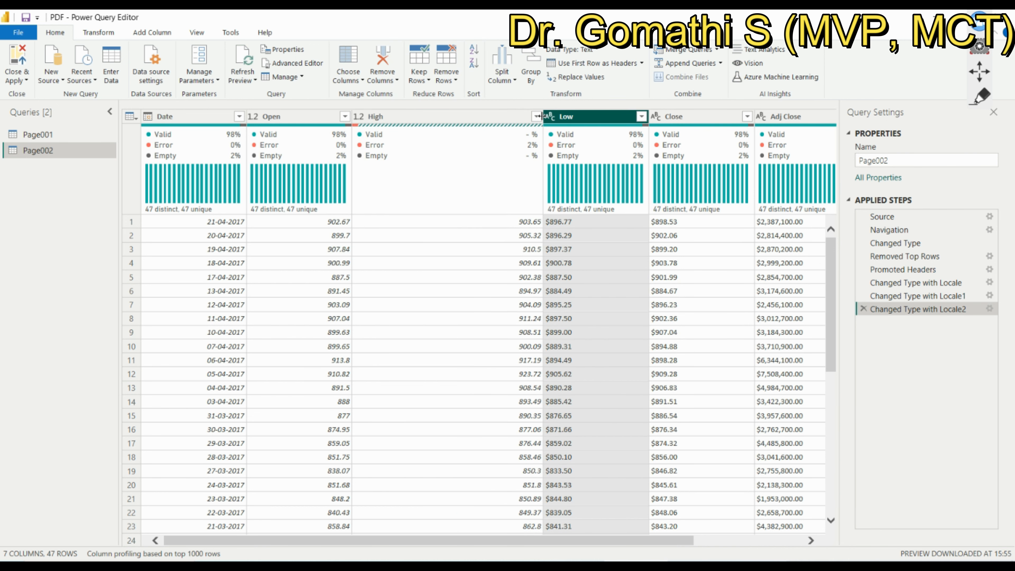
pyautogui.click(376, 144)
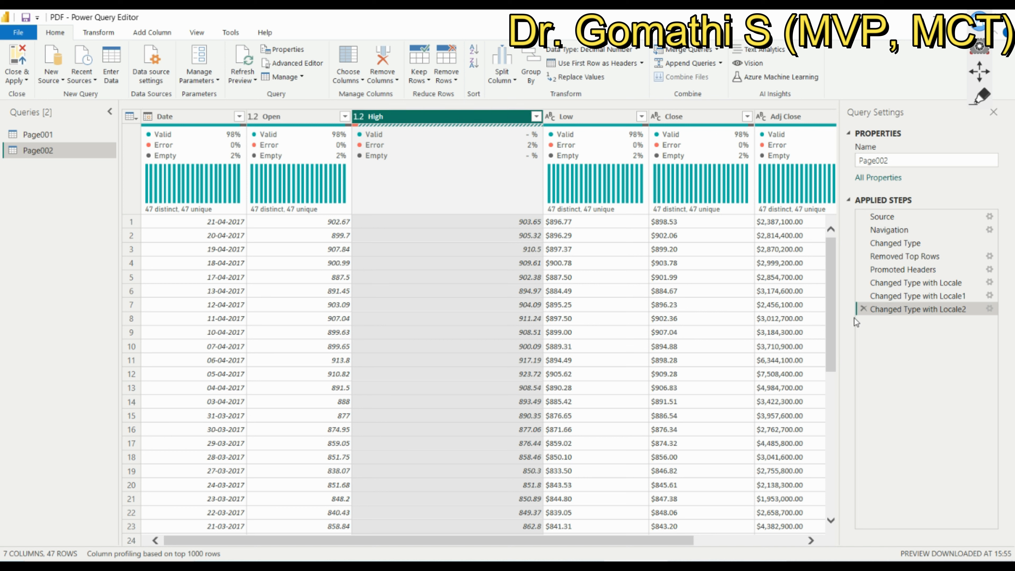
pyautogui.click(865, 309)
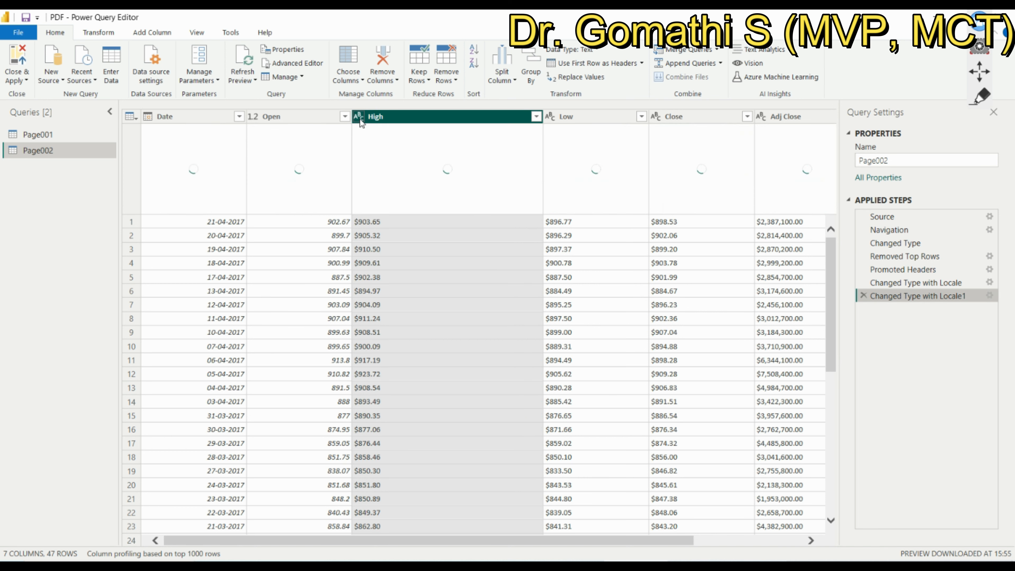
pyautogui.click(360, 119)
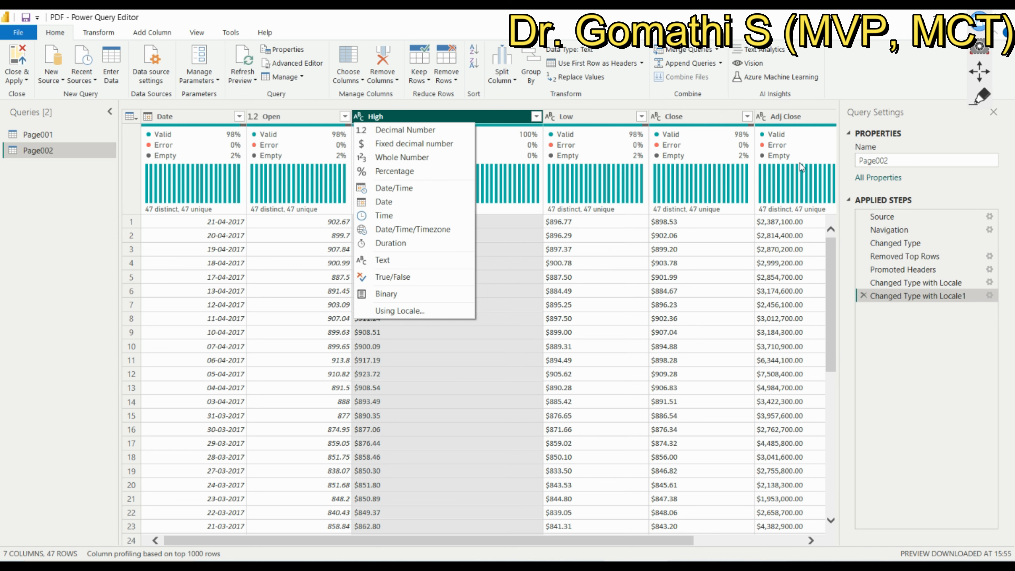
pyautogui.click(591, 544)
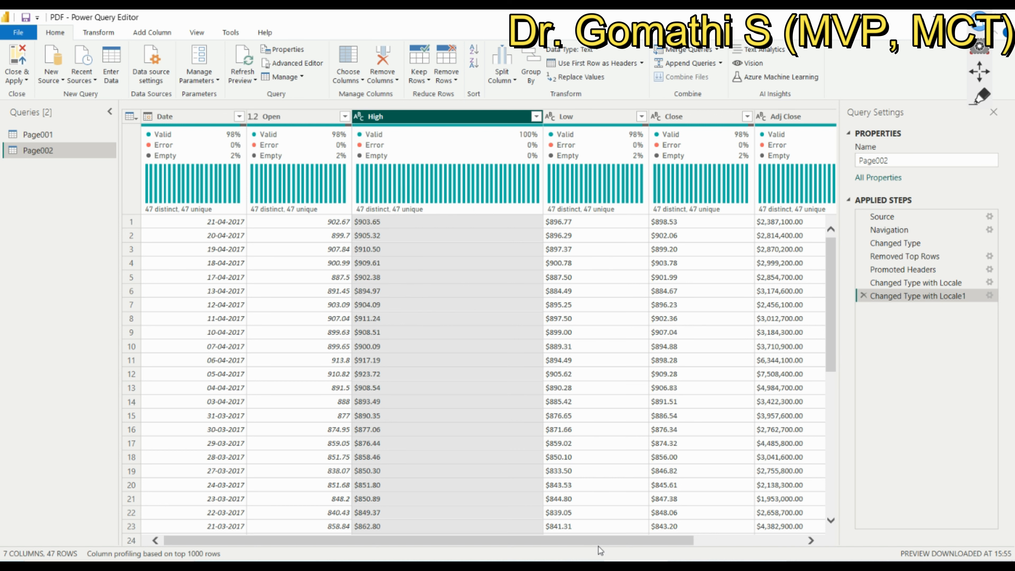
# - Change the Volume column's data type to Decimal Number
pyautogui.moveTo(598, 546); pyautogui.dragTo(789, 538)
pyautogui.click(760, 119)
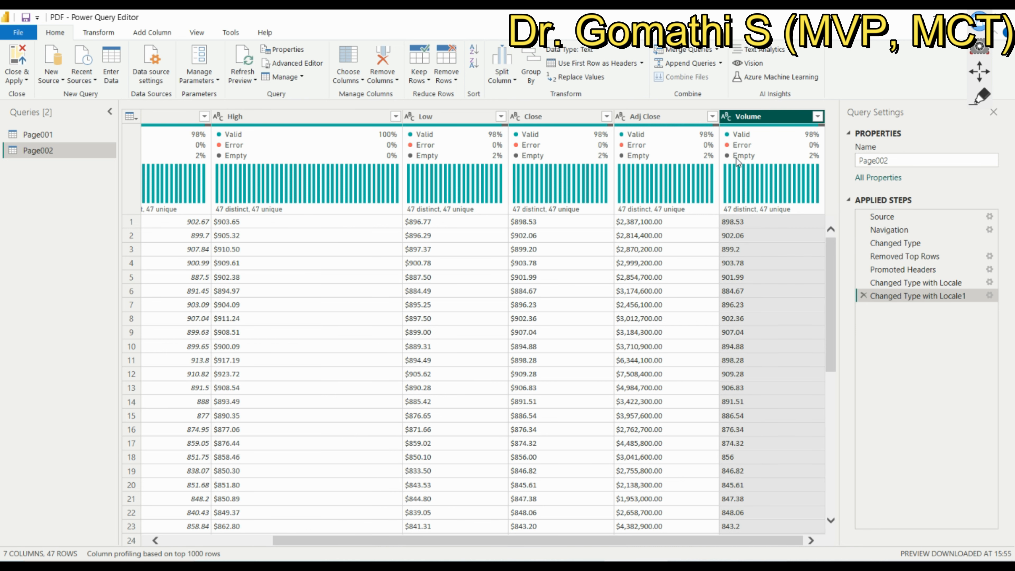
pyautogui.click(728, 116)
pyautogui.click(761, 130)
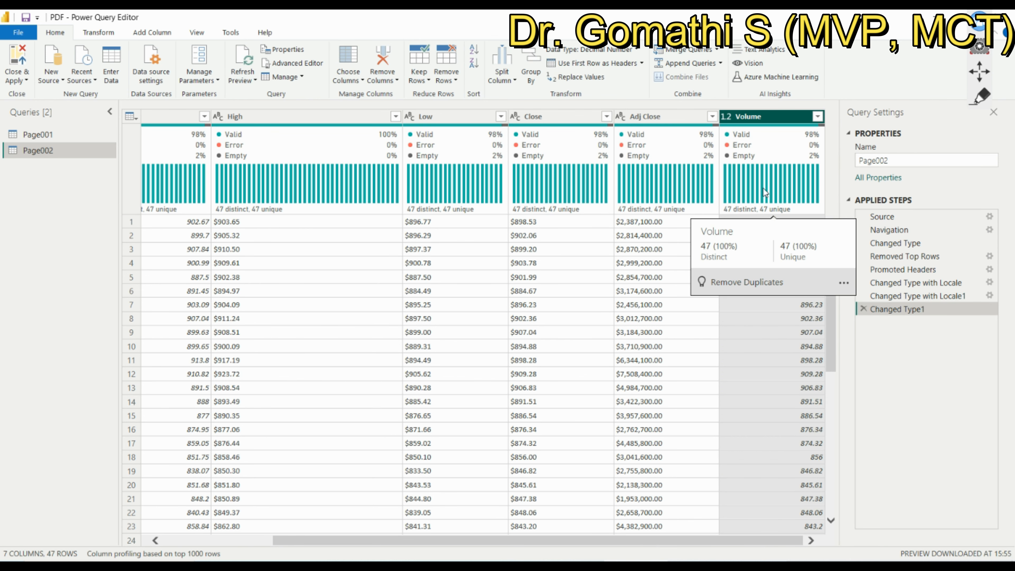
pyautogui.click(639, 119)
pyautogui.click(539, 118)
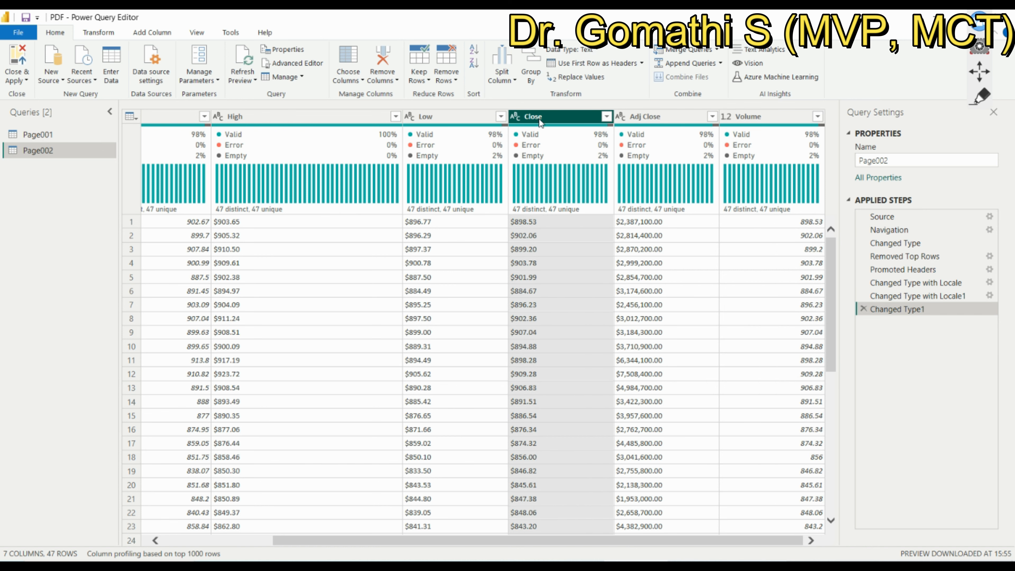
pyautogui.click(445, 120)
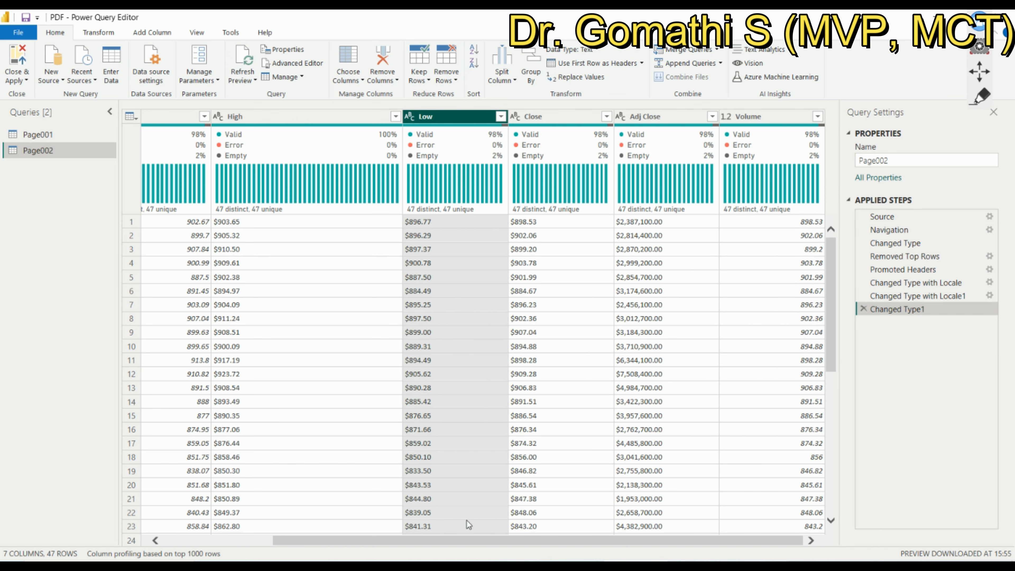
pyautogui.click(459, 534)
pyautogui.moveTo(454, 544); pyautogui.dragTo(232, 539)
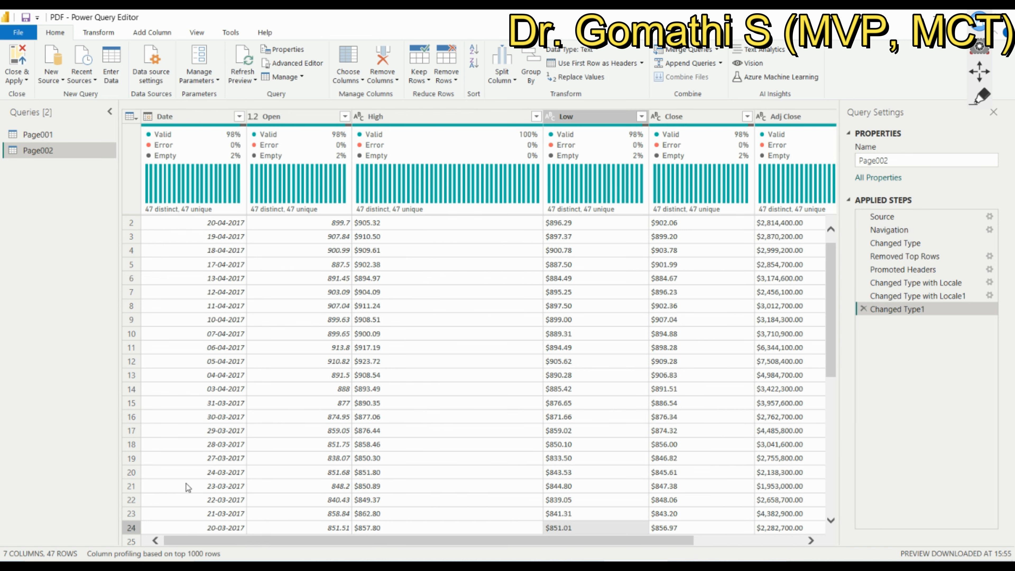
# - Save the file and choose to apply the pending query changes later
pyautogui.moveTo(180, 211)
pyautogui.click(26, 18)
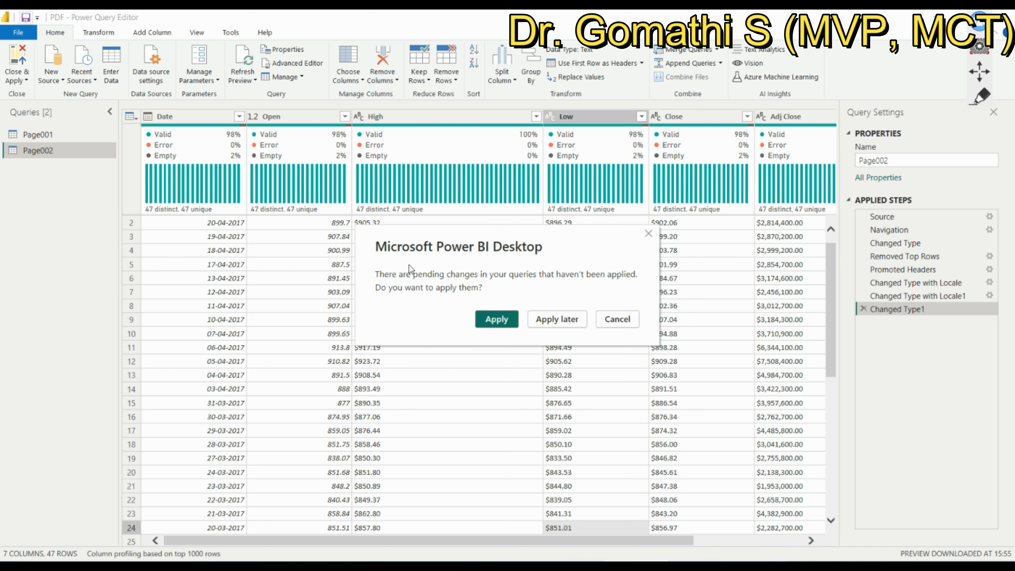
pyautogui.click(536, 322)
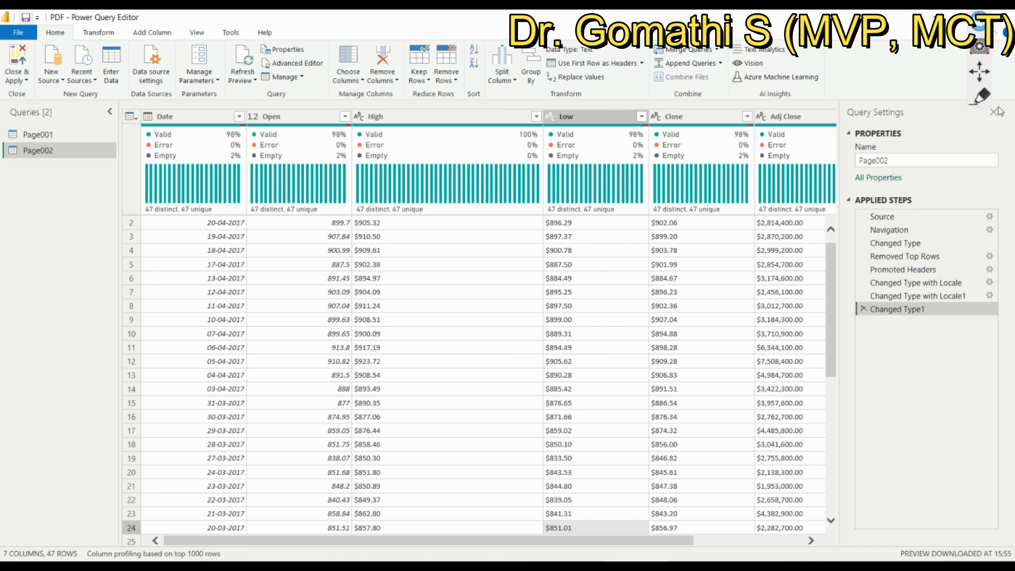
pyautogui.click(984, 96)
pyautogui.moveTo(162, 105)
pyautogui.mouseDown()
pyautogui.moveTo(140, 129)
pyautogui.moveTo(152, 102)
pyautogui.mouseUp()
pyautogui.moveTo(266, 102)
pyautogui.mouseDown()
pyautogui.moveTo(296, 135)
pyautogui.moveTo(256, 98)
pyautogui.moveTo(248, 107)
pyautogui.mouseUp()
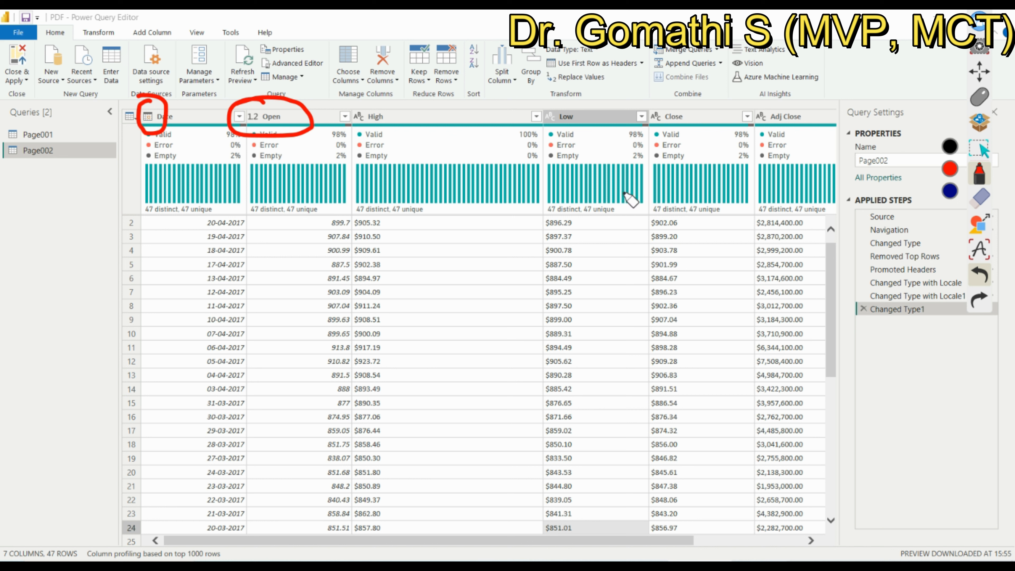
pyautogui.click(979, 196)
pyautogui.click(951, 217)
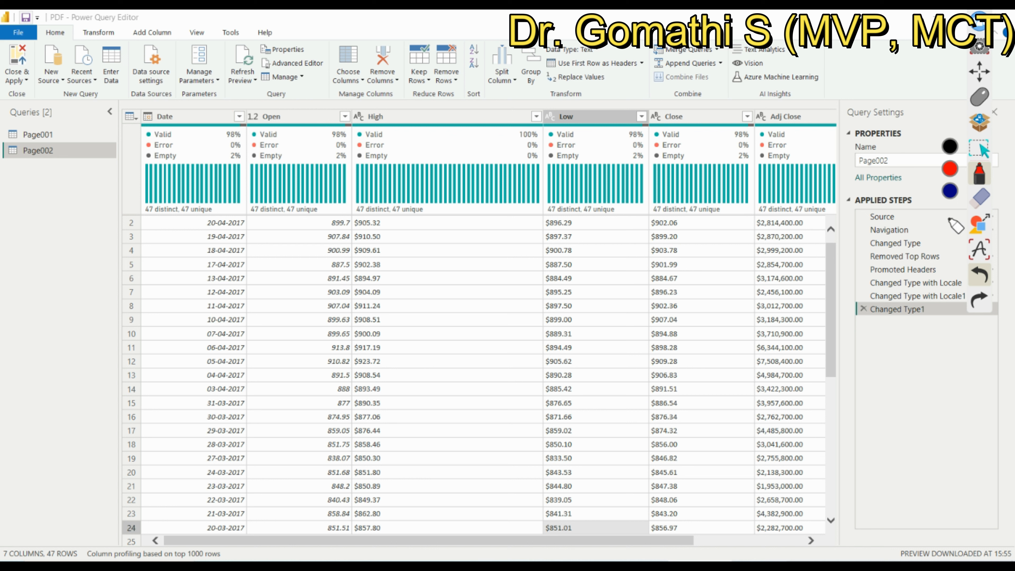
# - Apply the query changes and close the query editor to return to the report
pyautogui.click(18, 62)
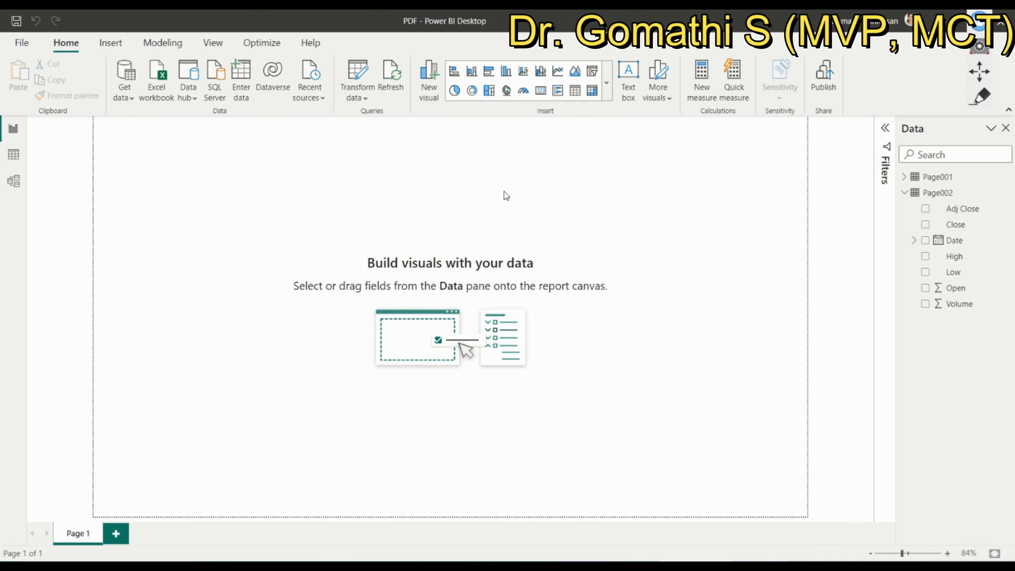
pyautogui.click(983, 95)
pyautogui.moveTo(927, 248)
pyautogui.mouseDown()
pyautogui.moveTo(953, 240)
pyautogui.moveTo(926, 251)
pyautogui.moveTo(937, 297)
pyautogui.moveTo(936, 274)
pyautogui.mouseUp()
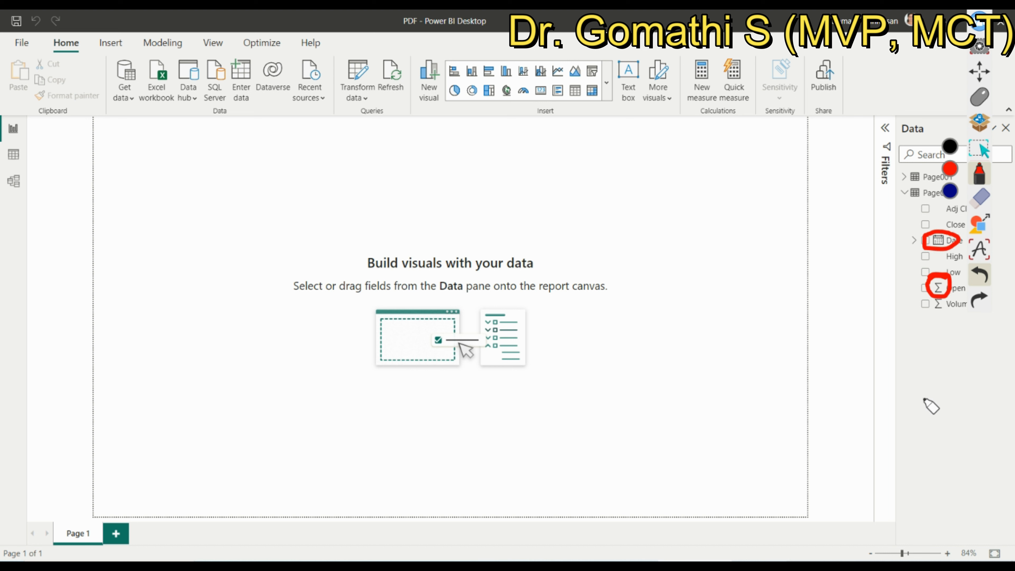
pyautogui.click(979, 197)
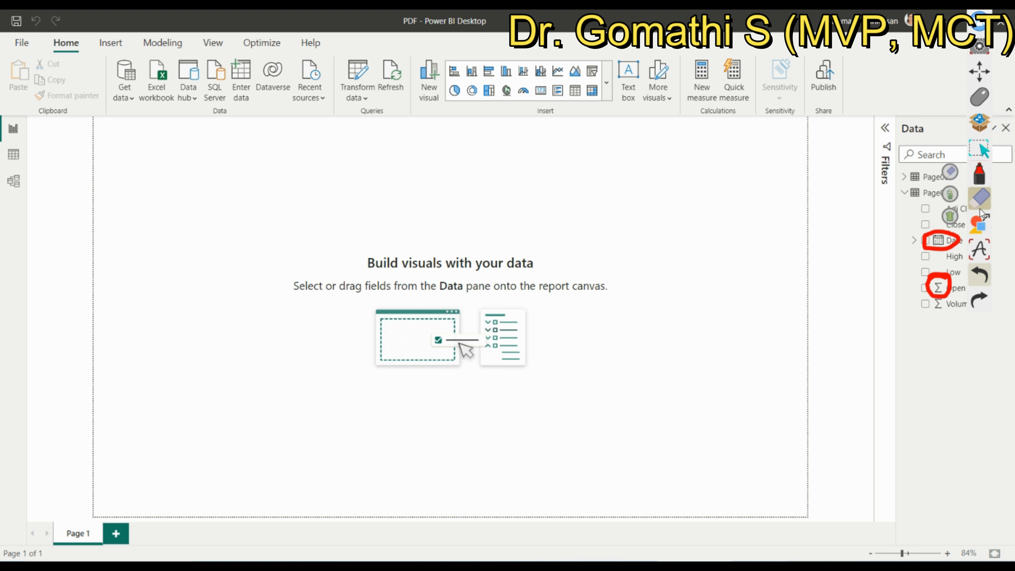
pyautogui.click(951, 216)
pyautogui.click(979, 92)
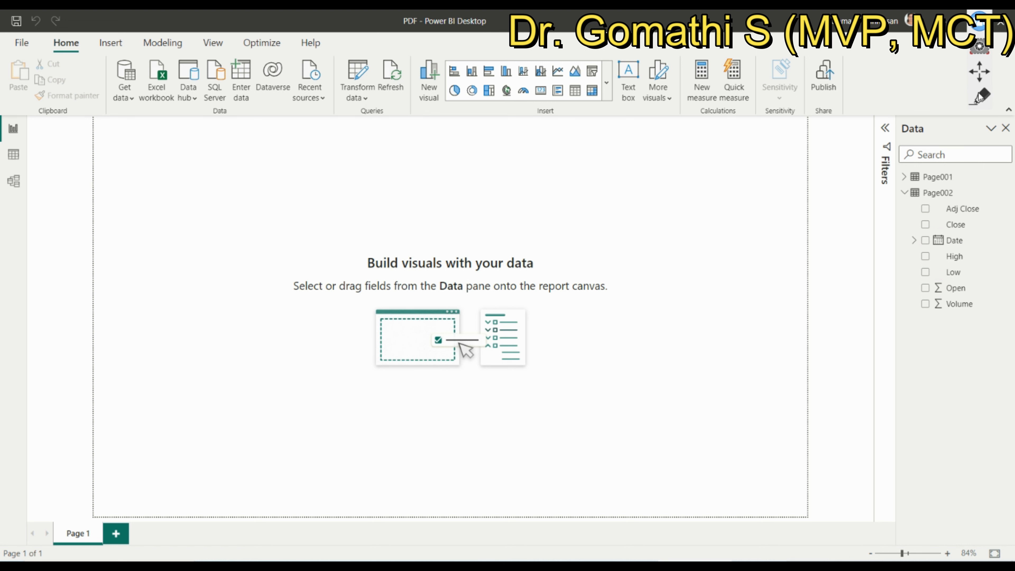
# - Expand the Date field of the Page002 table and examine its Date Hierarchy
pyautogui.click(914, 240)
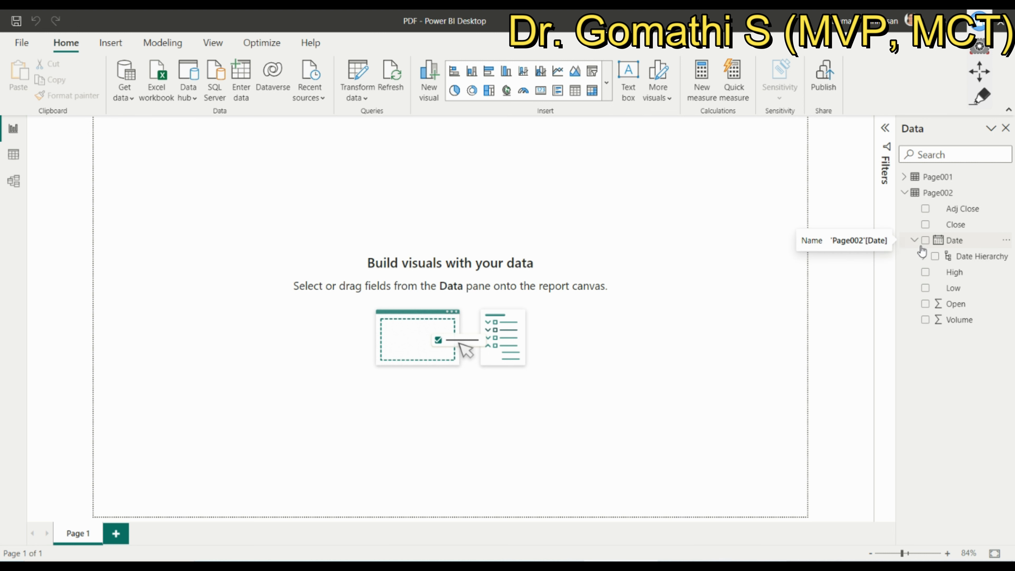
pyautogui.click(925, 262)
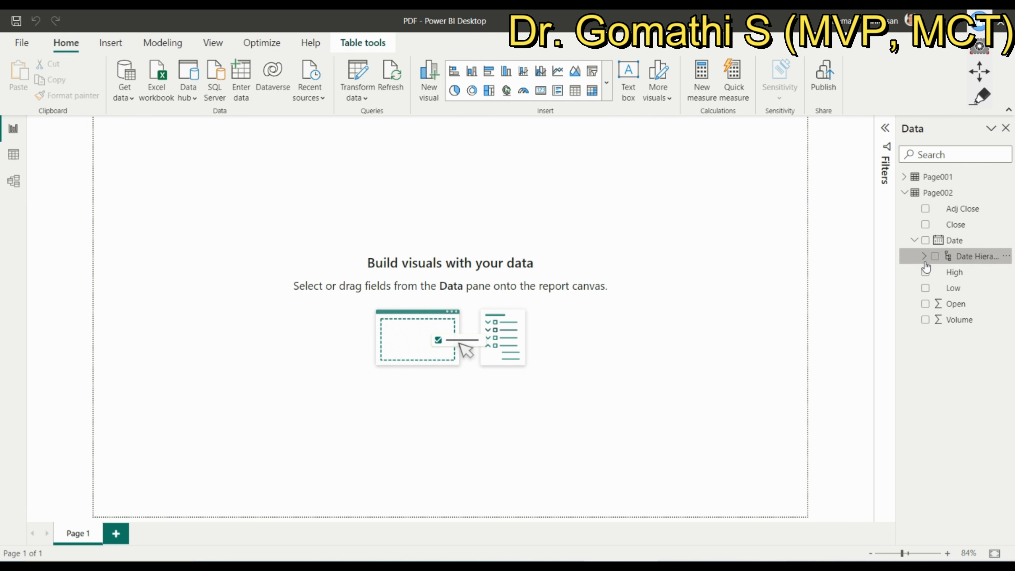
pyautogui.click(924, 258)
pyautogui.click(924, 258)
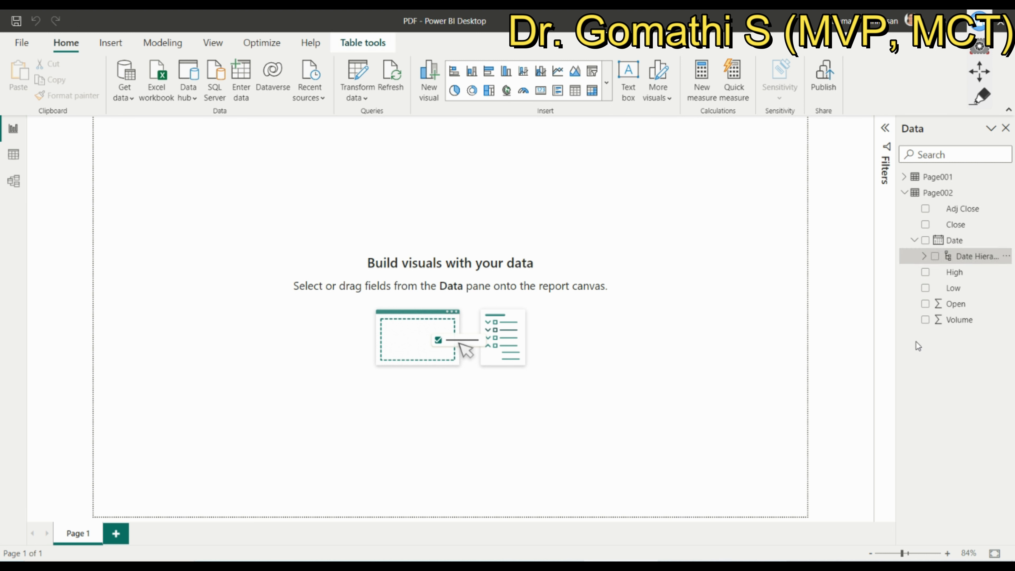